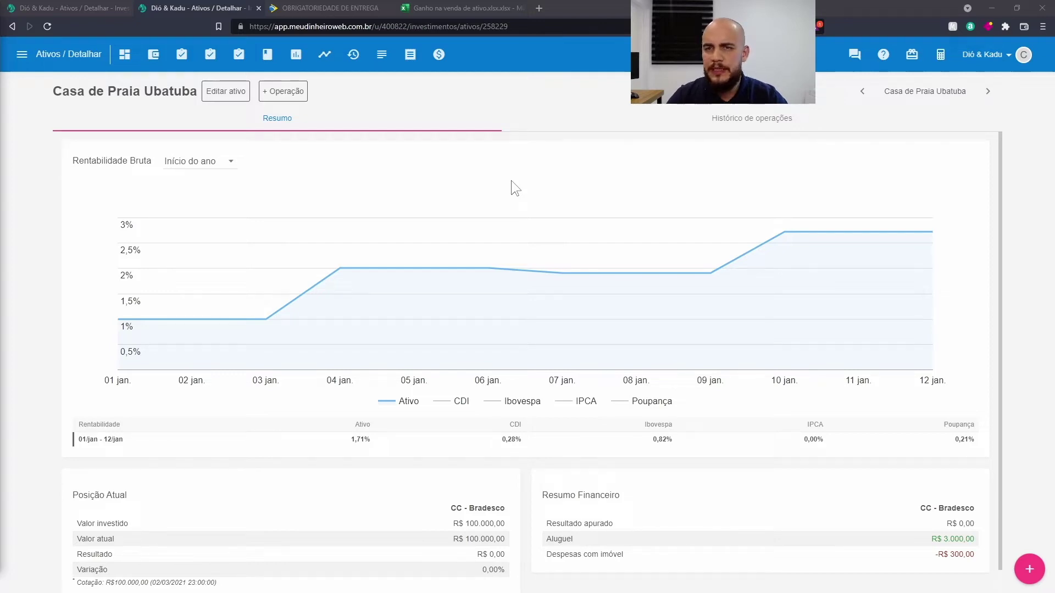
- Start an Imóvel purchase in the CC - Bradesco account and name the property "Casa de Praia Ubatuba (Melhoria)"
mouse_move(1034, 579)
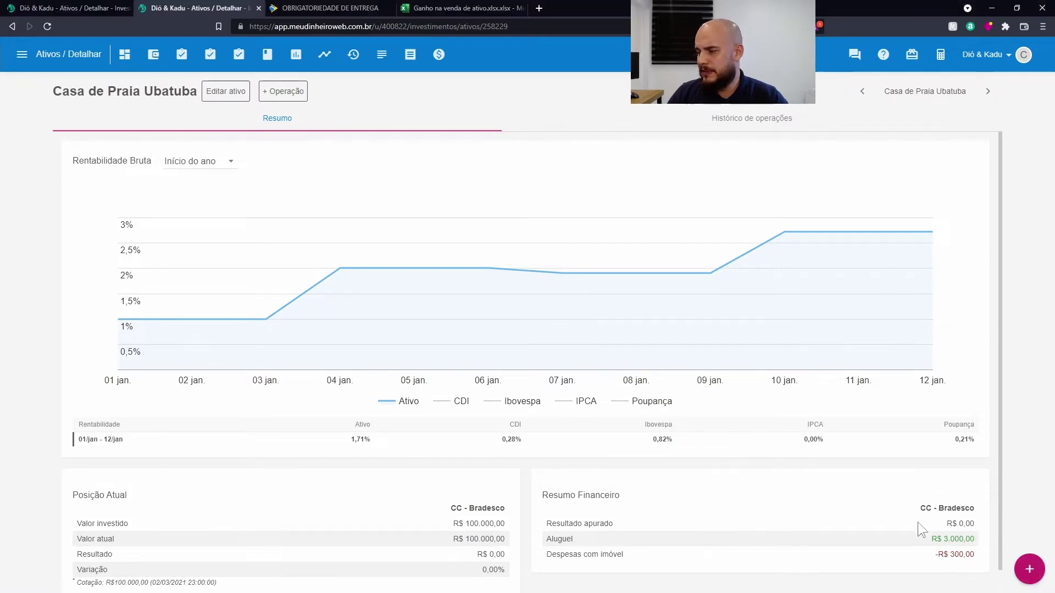
click(1029, 569)
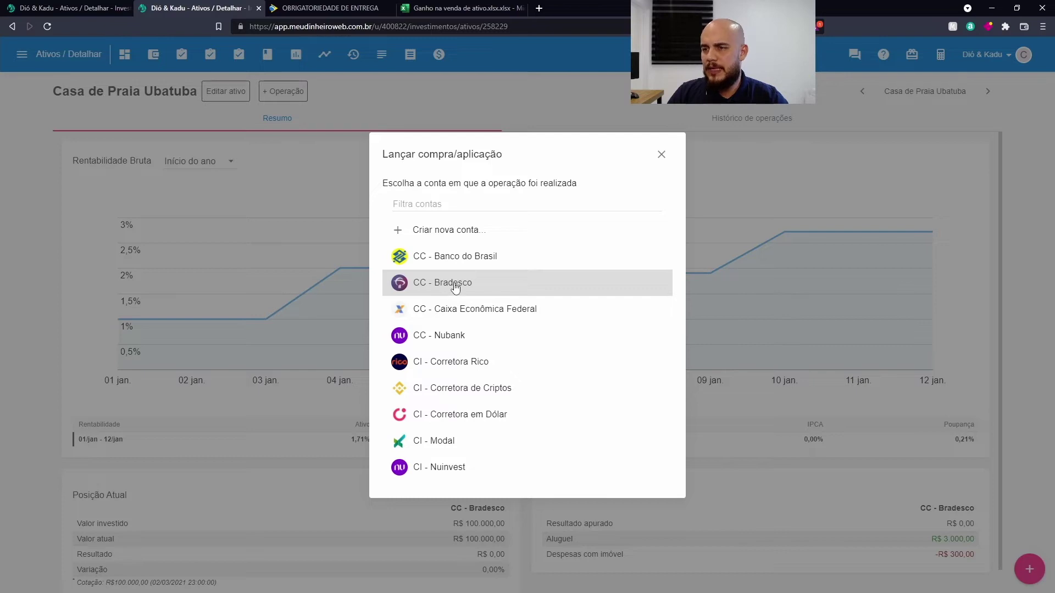
click(455, 287)
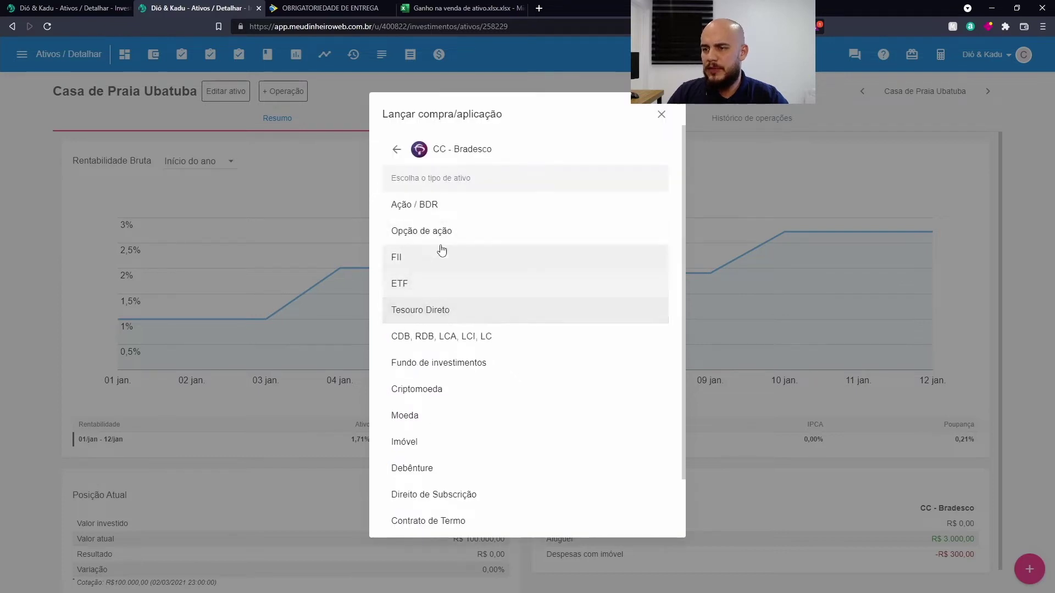
click(440, 442)
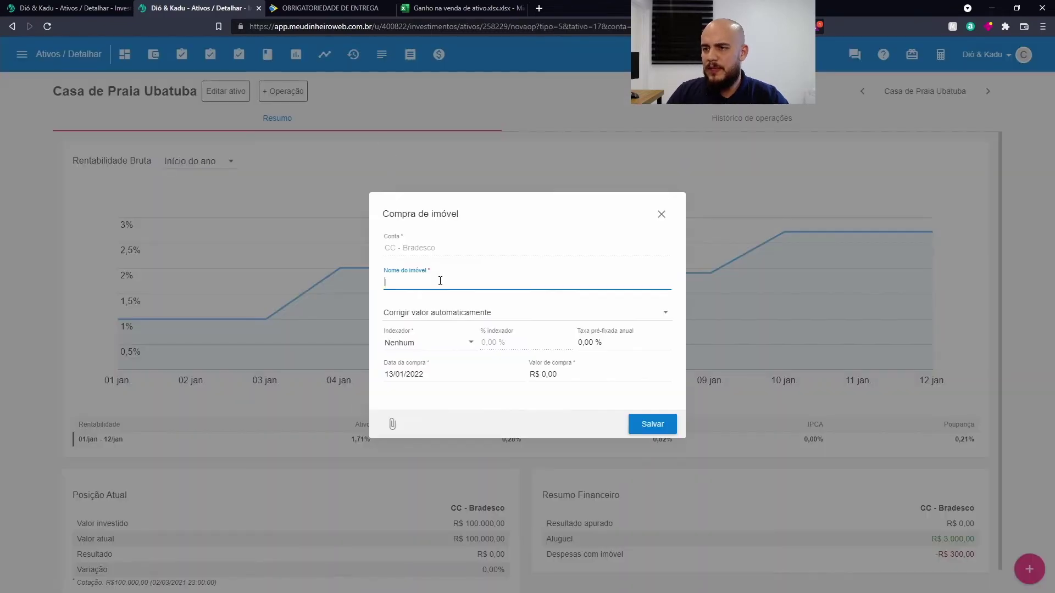
click(434, 282)
text(Casa de Praia Ubatuba (Melhoria)
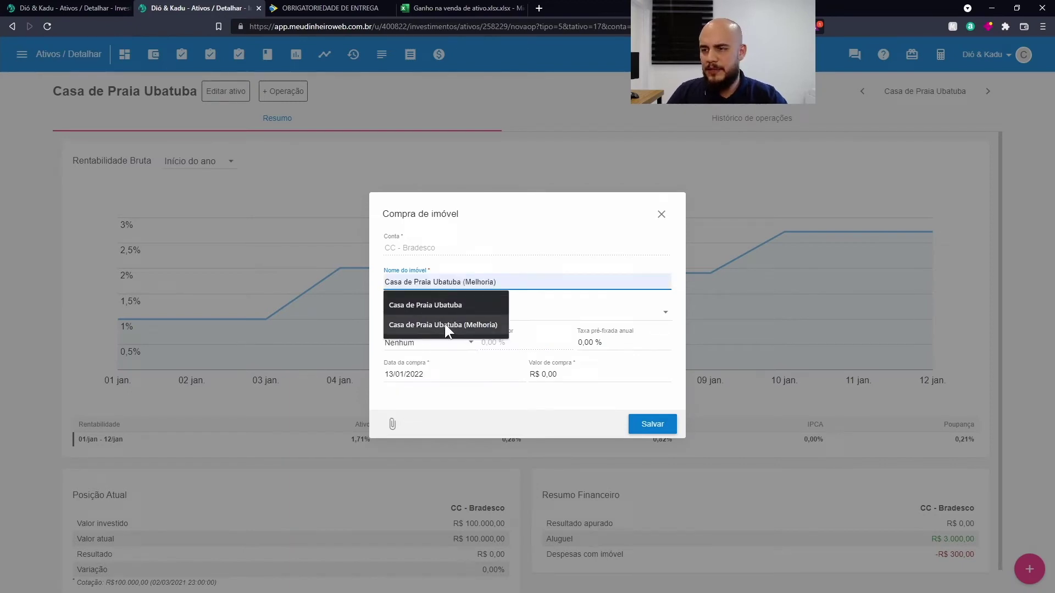
click(444, 324)
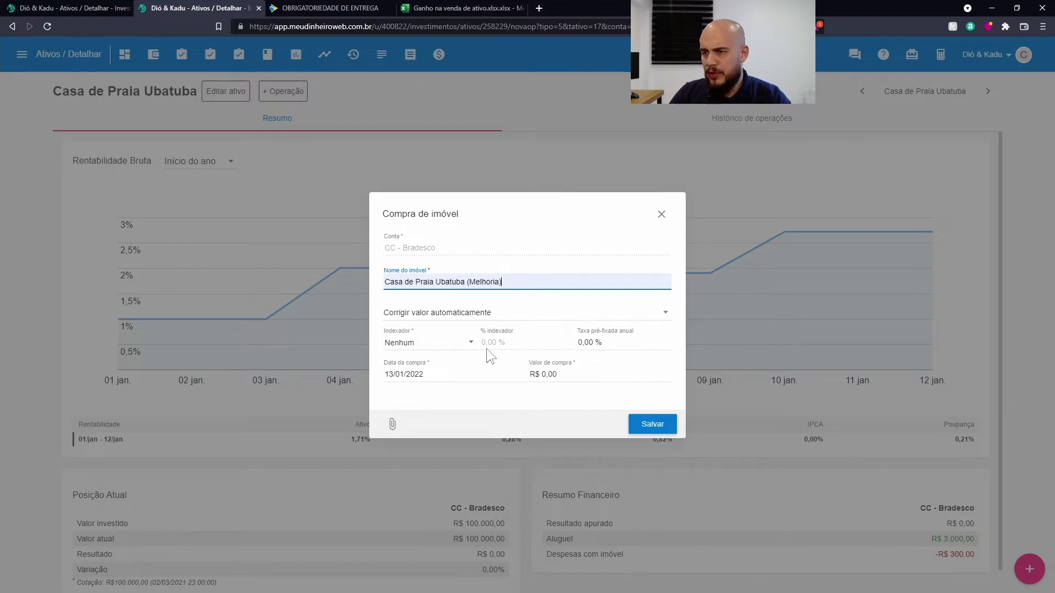
- Choose manually entered quotations for the property, set the purchase value to R$ 10.000,00 and save the purchase
click(464, 313)
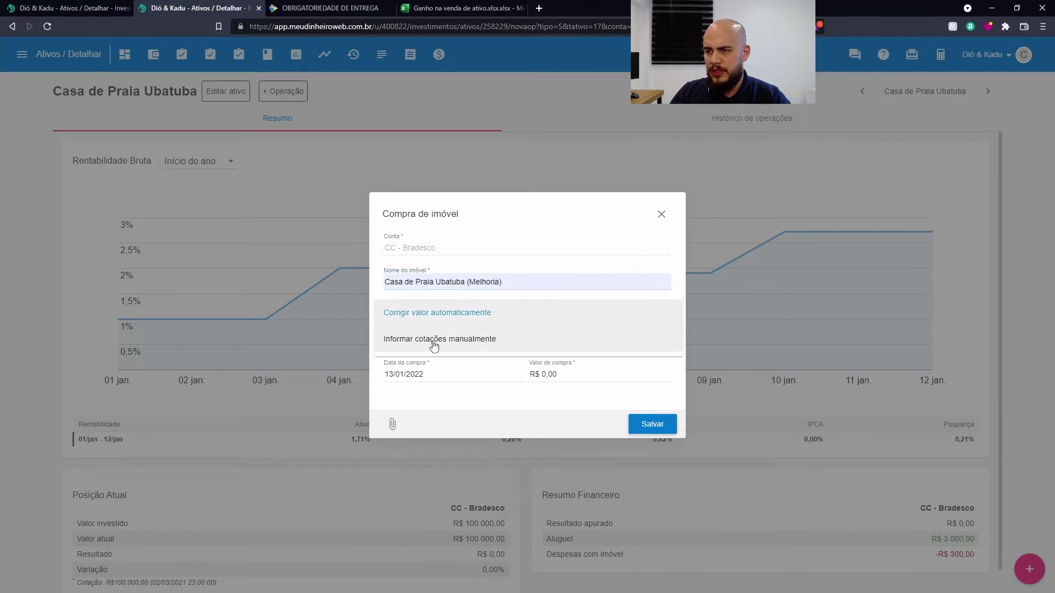
click(431, 340)
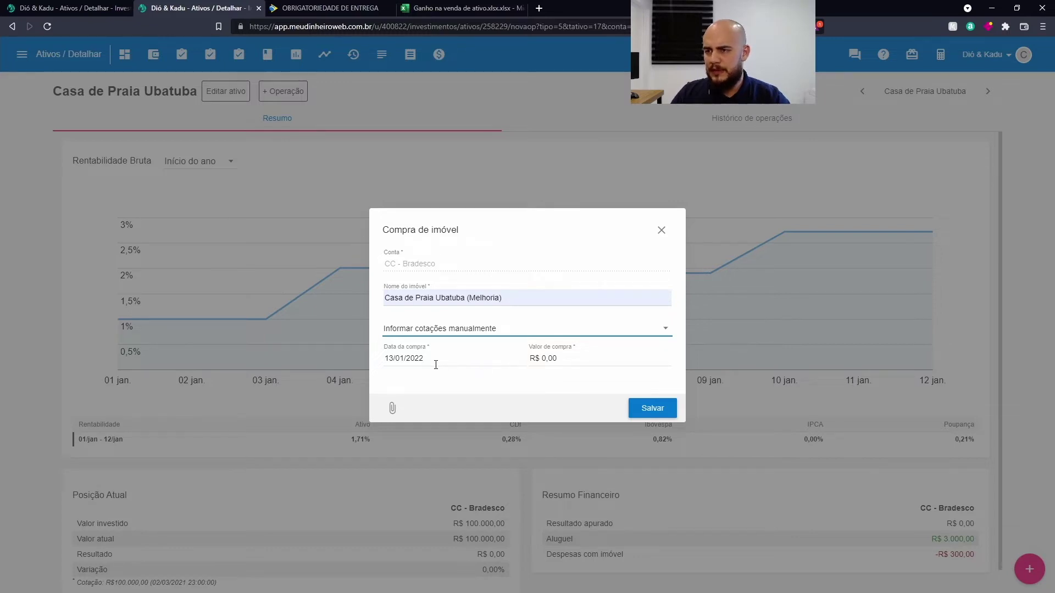
click(573, 358)
text(10000)
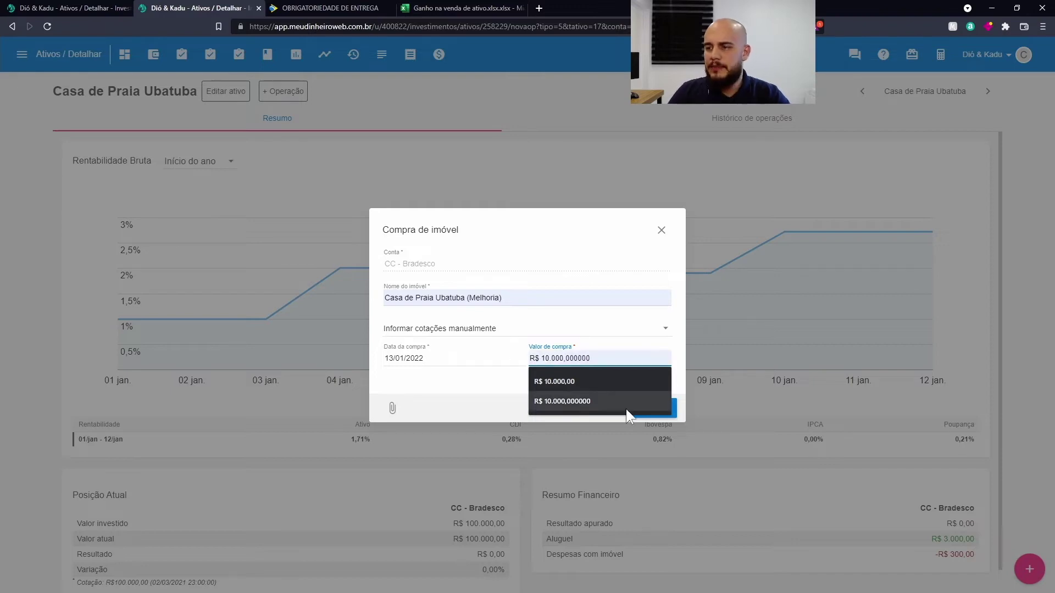
click(476, 382)
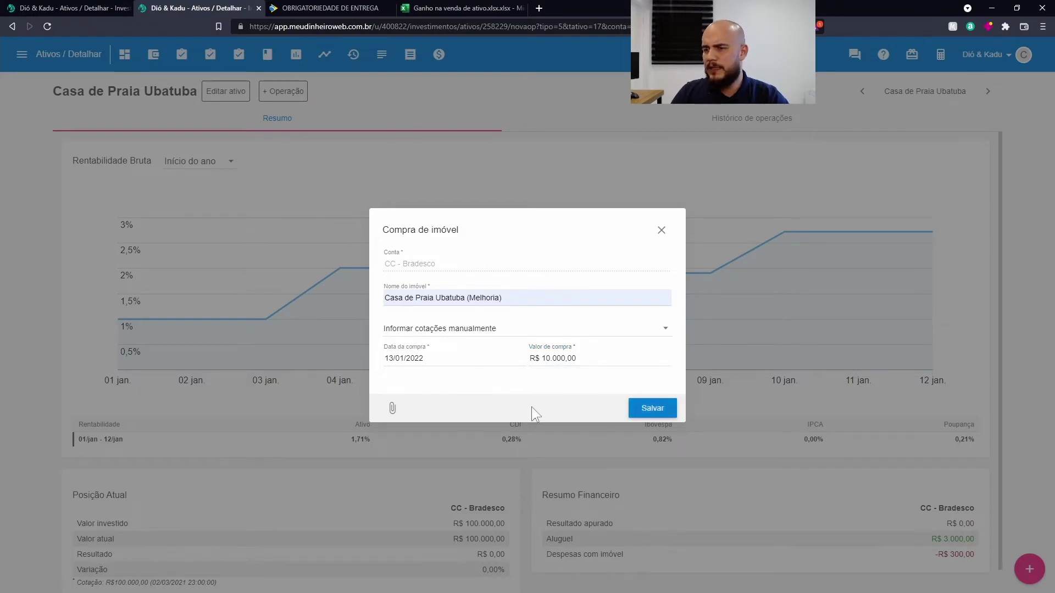
click(653, 410)
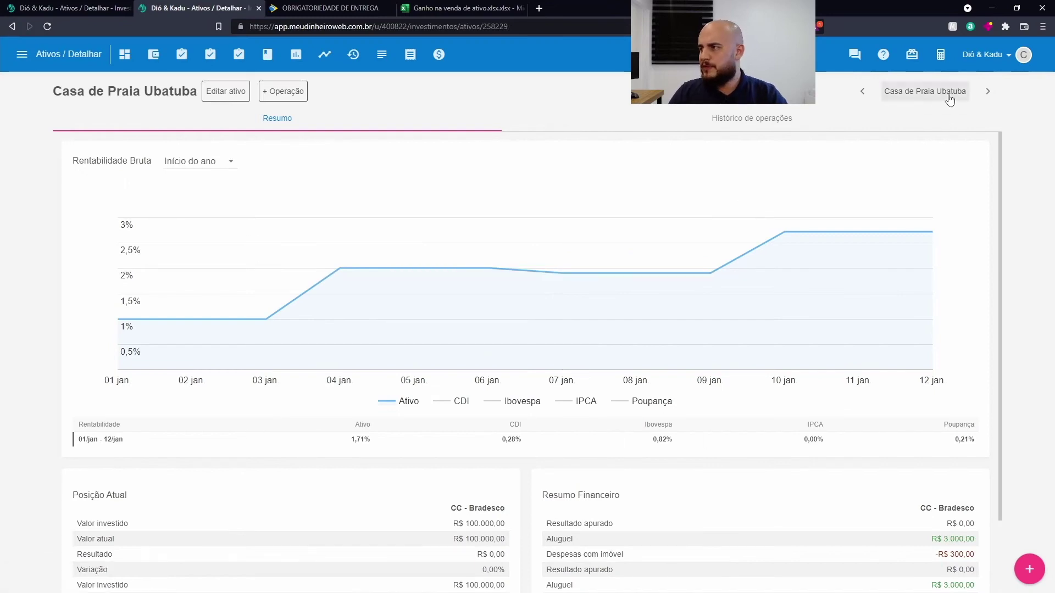
- Open the details of the asset "Casa de Praia Ubatuba (Melhoria)" and review its current position
click(931, 92)
scroll(912, 226, down, 3)
scroll(917, 218, down, 10)
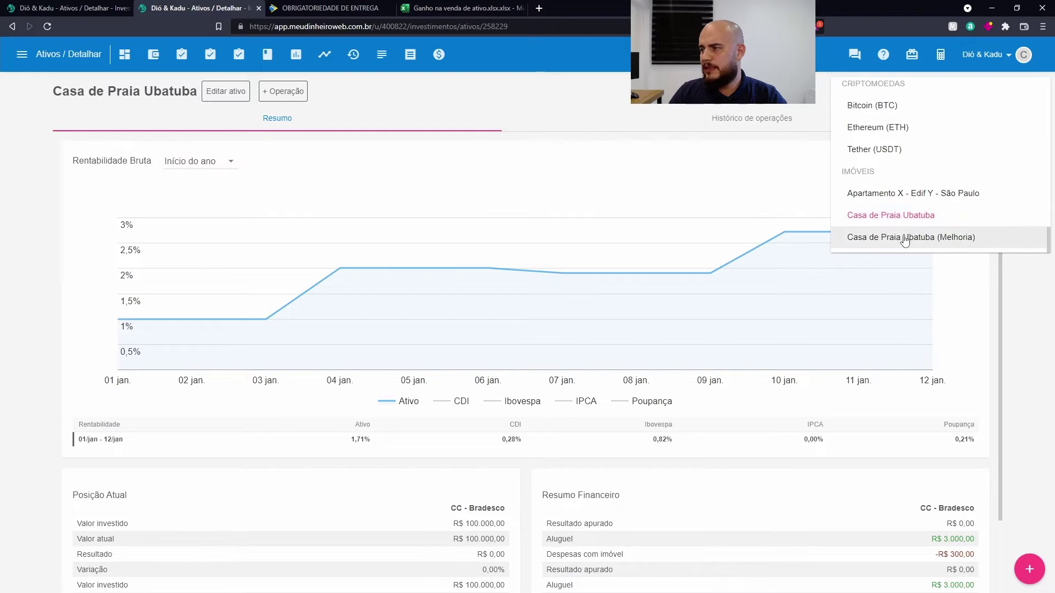
click(902, 238)
scroll(502, 192, down, 1)
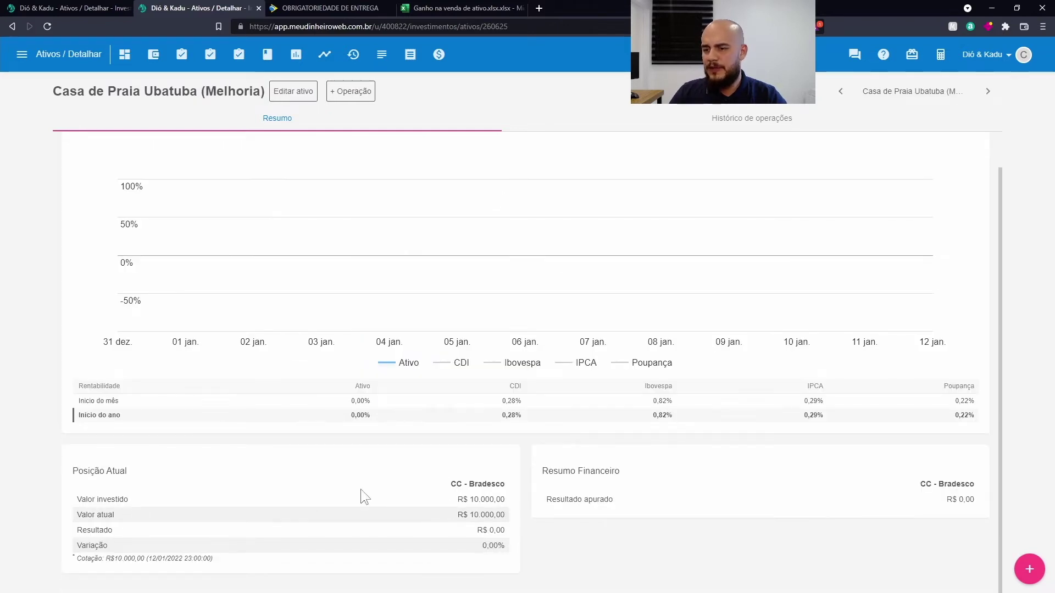
scroll(445, 404, up, 1)
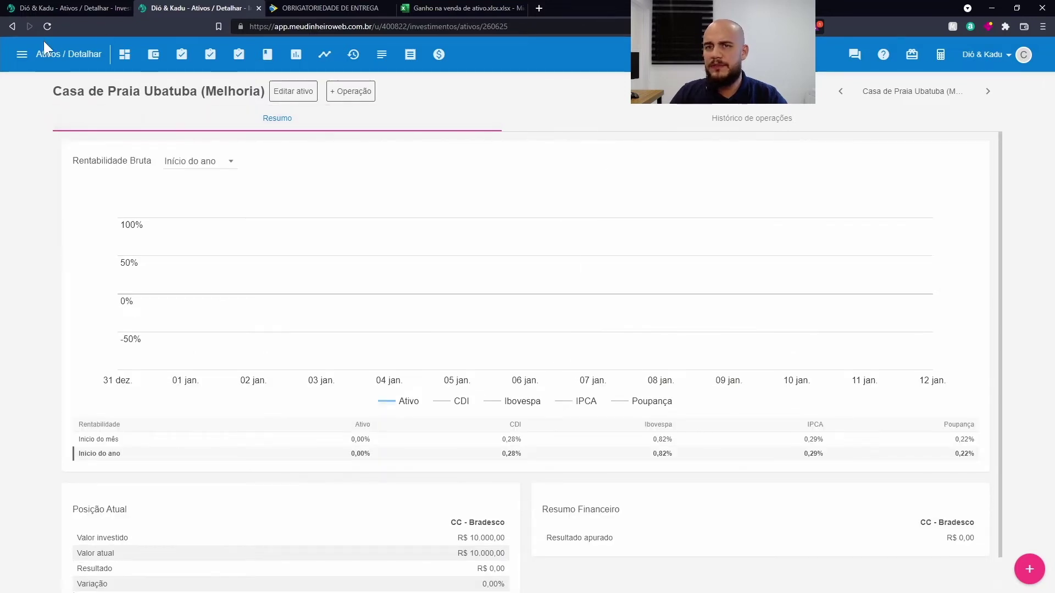
- Open the monthly Balanço patrimonial and check the properties listed under Imobilizado
click(22, 54)
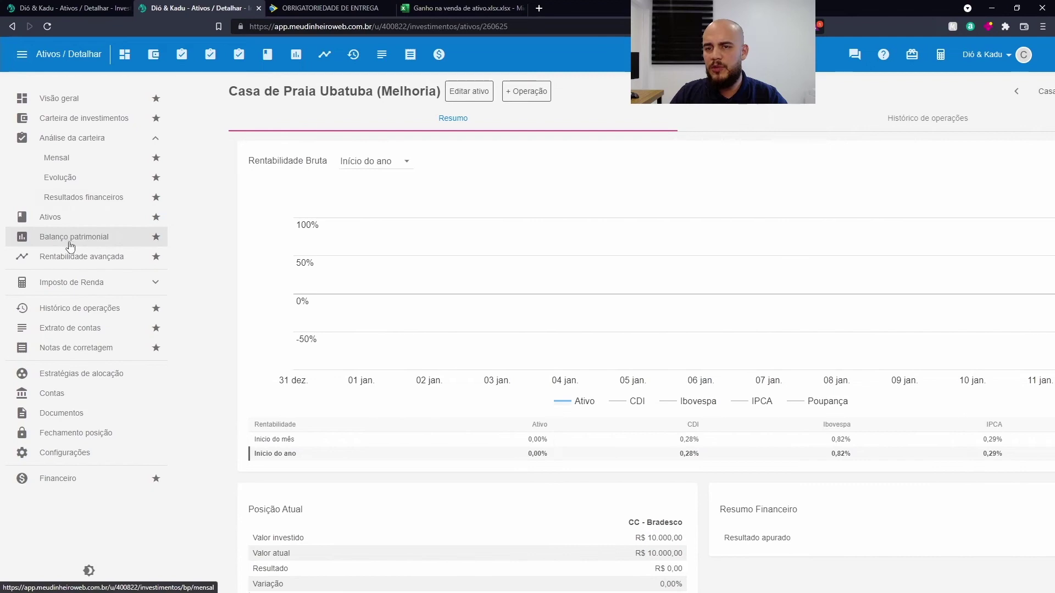
click(70, 238)
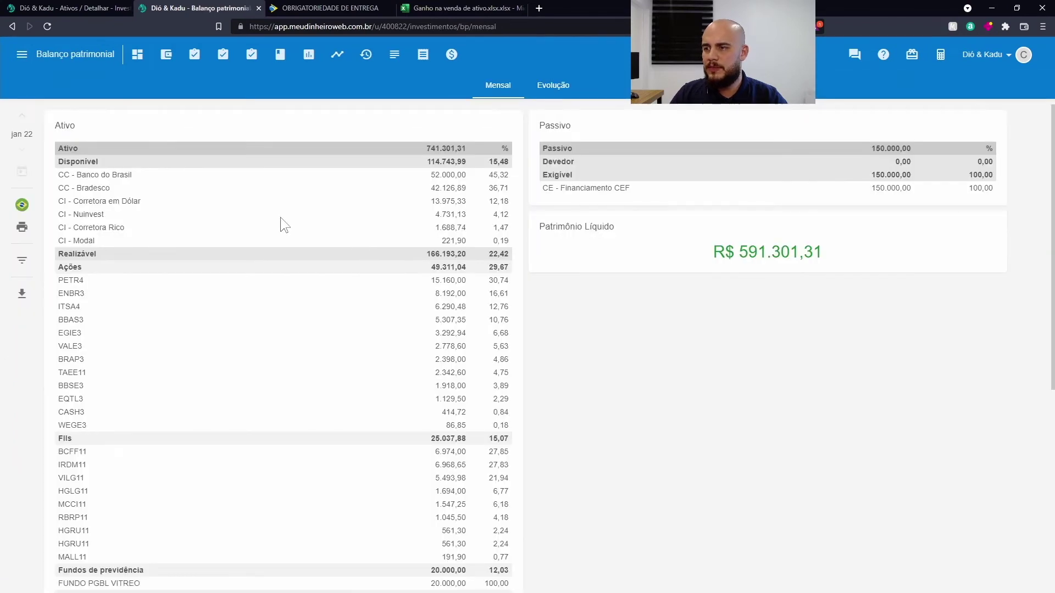
scroll(280, 222, down, 6)
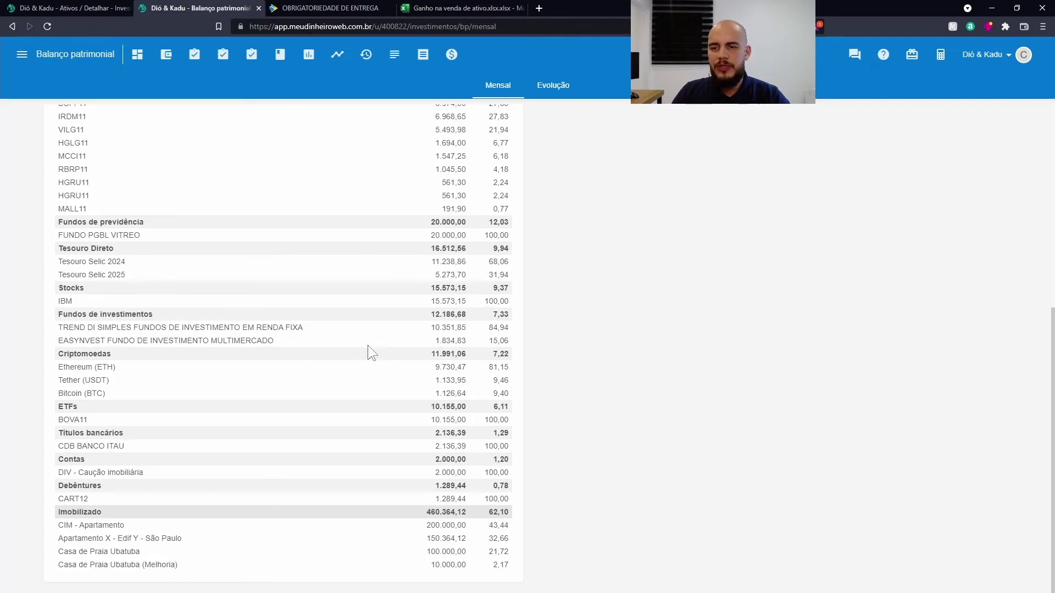
- Return to the Visão geral and open the details of the asset "Casa de Praia Ubatuba"
click(138, 57)
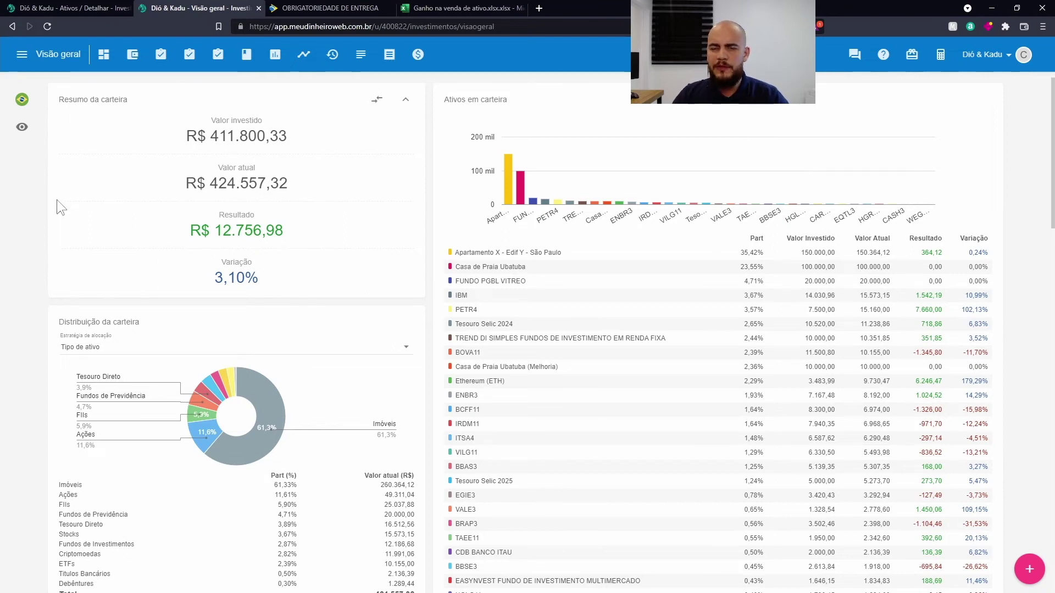
key(alt+Tab)
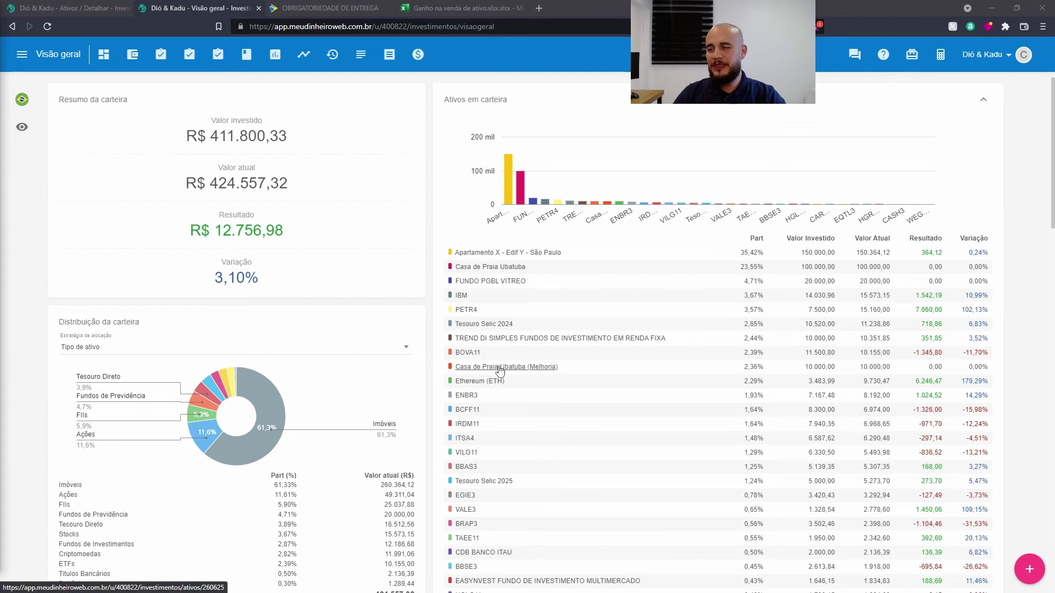
click(493, 267)
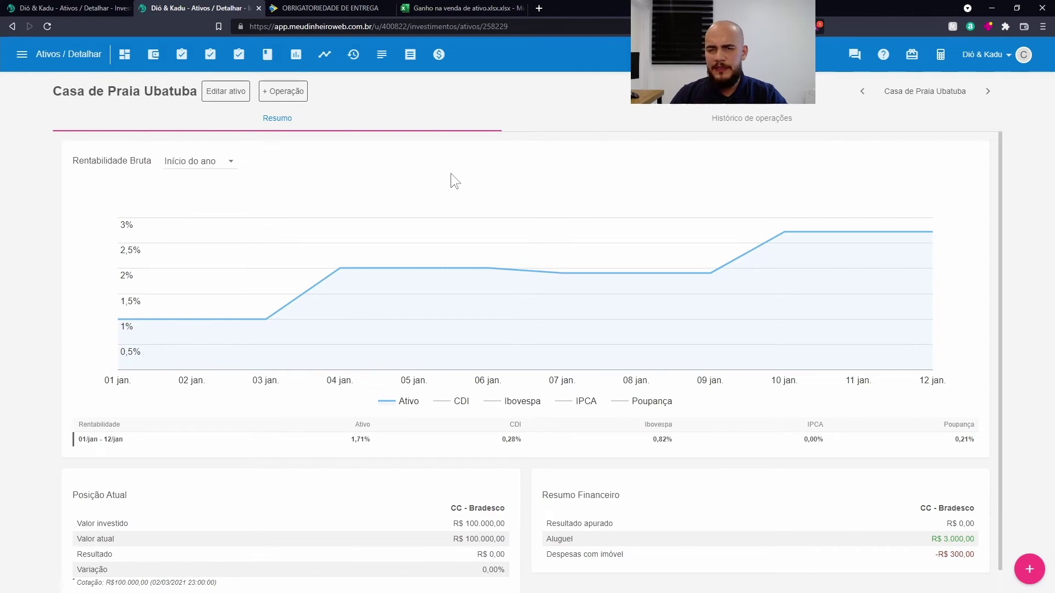
- Switch to the Excel workbook "Ganho na venda de ativo.xlsx" and examine its formulas for total cost, gain, proportional gain and proportional sale
click(462, 8)
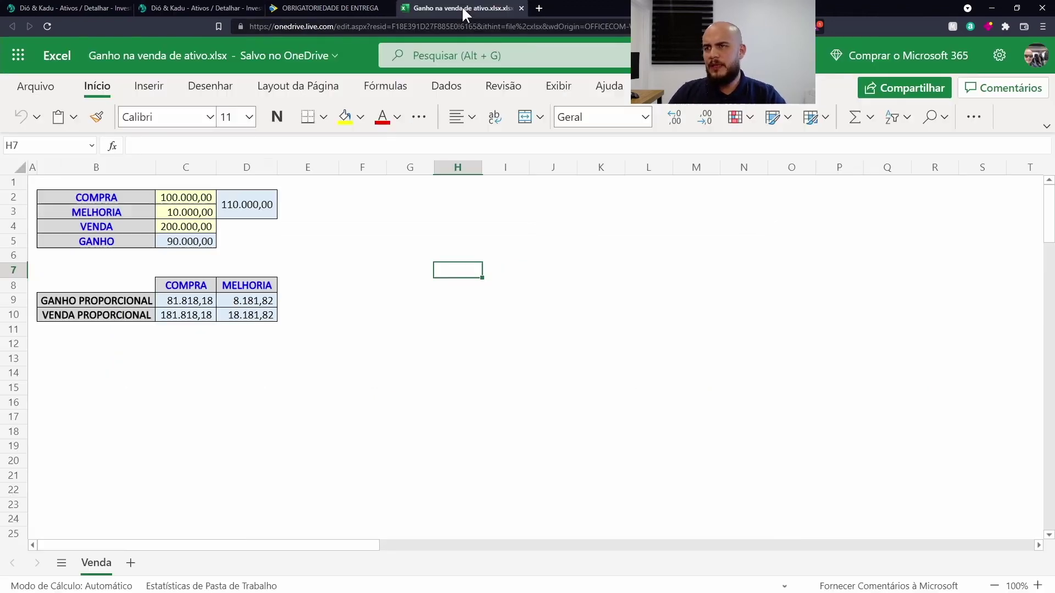
click(335, 285)
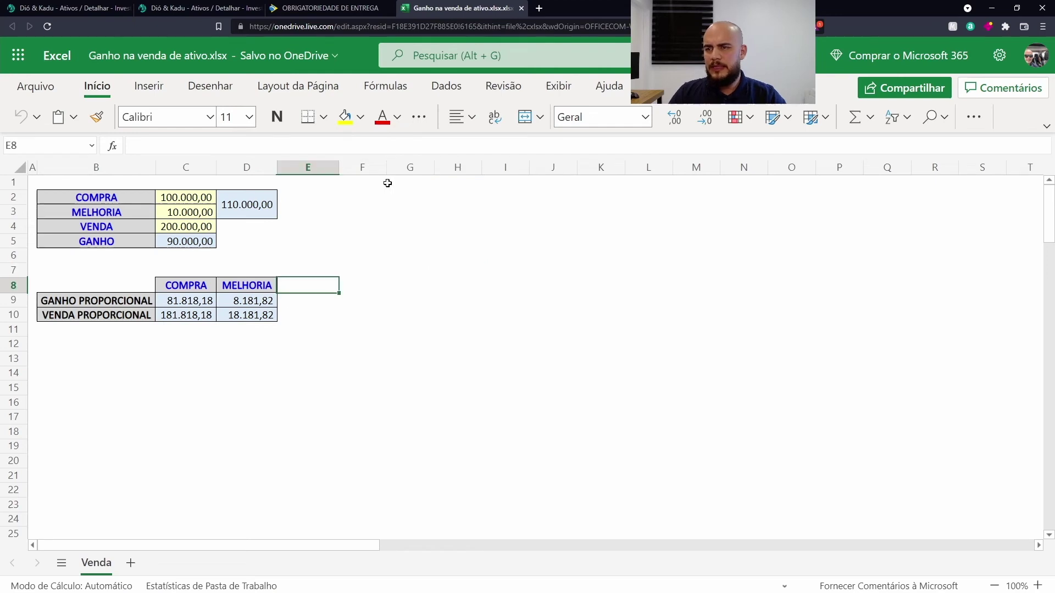
click(381, 211)
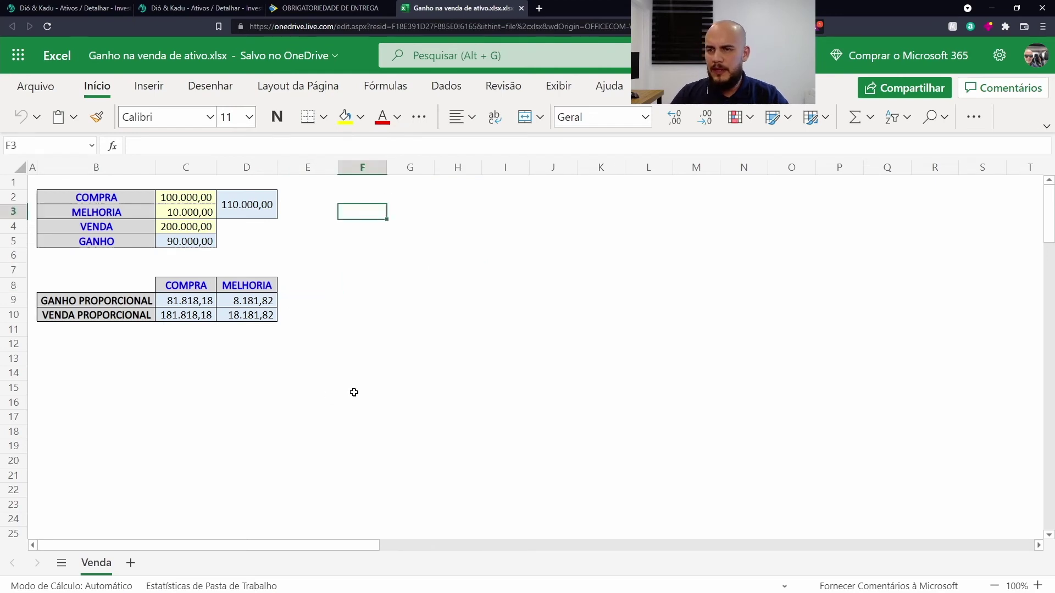
click(383, 272)
click(373, 246)
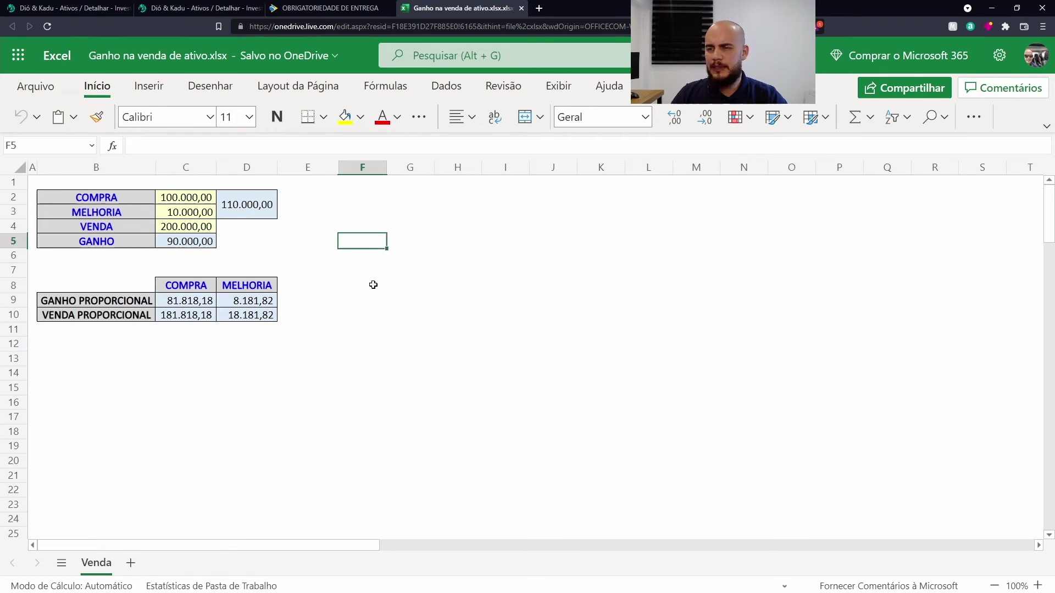
click(364, 263)
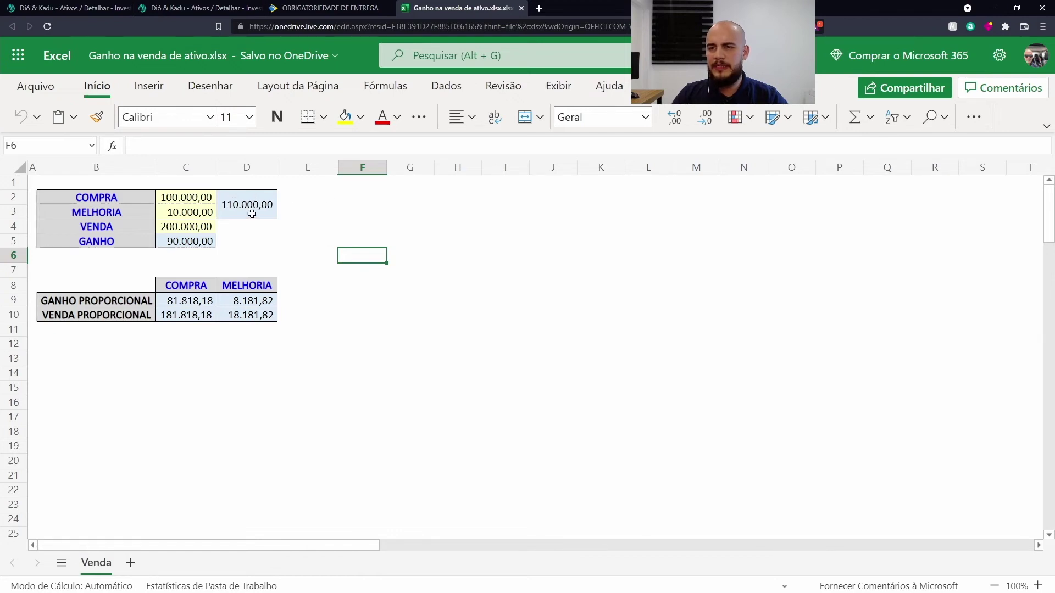
click(242, 199)
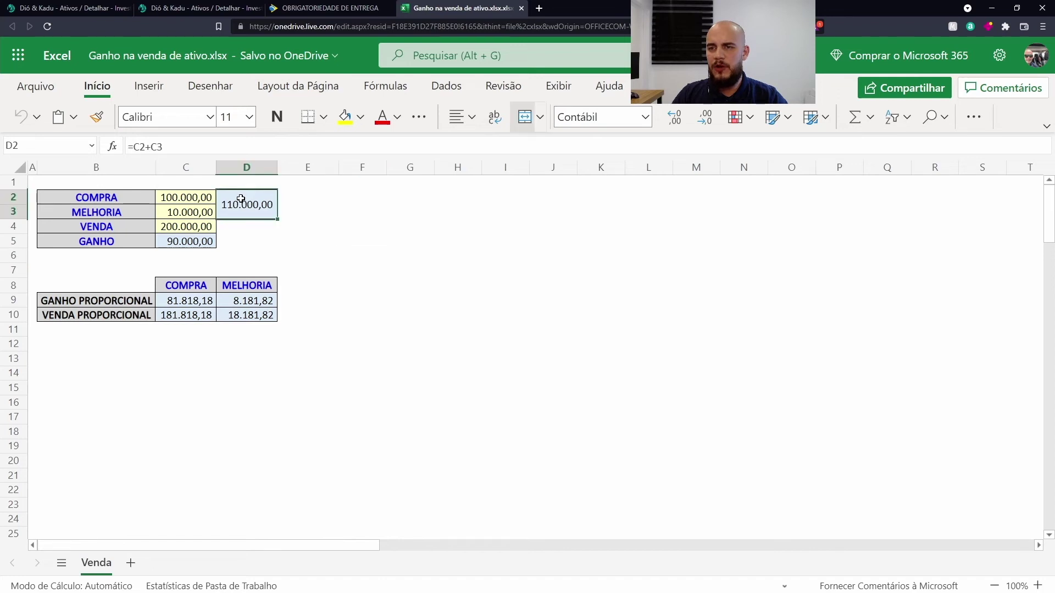
click(188, 243)
click(182, 302)
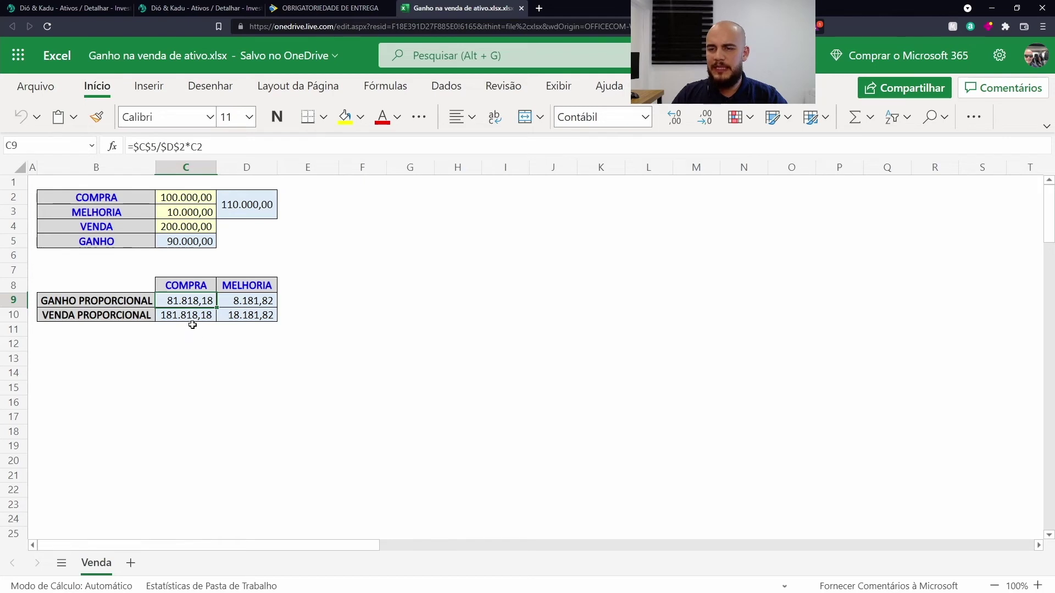
click(193, 317)
click(258, 316)
click(371, 268)
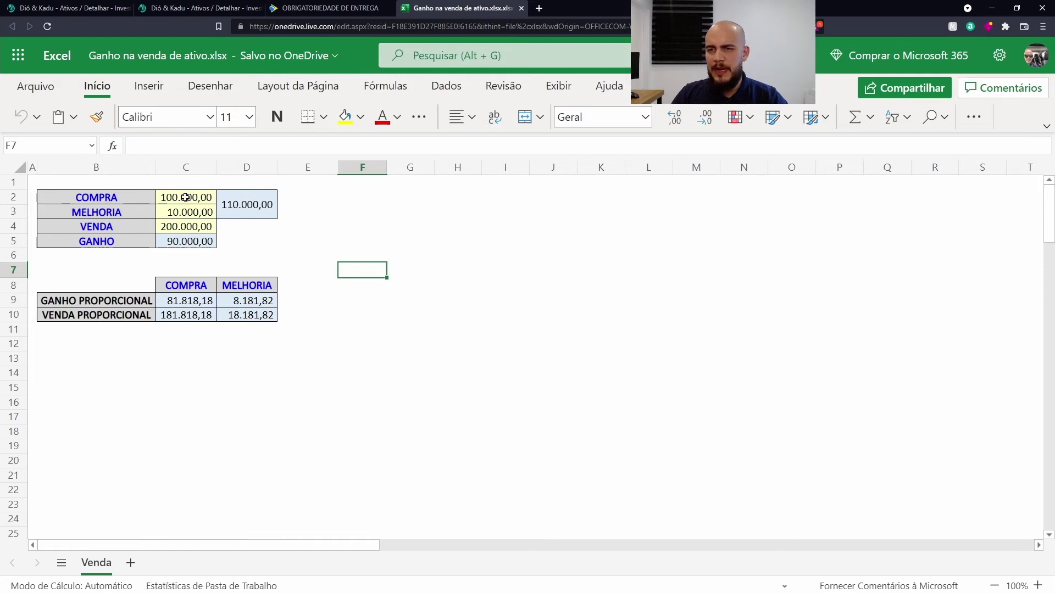
- Review the COMPRA, MELHORIA, VENDA and GANHO cells, the combined cost, and how GANHO PROPORCIONAL is calculated for purchase and improvement
click(186, 198)
click(422, 202)
click(355, 276)
click(195, 201)
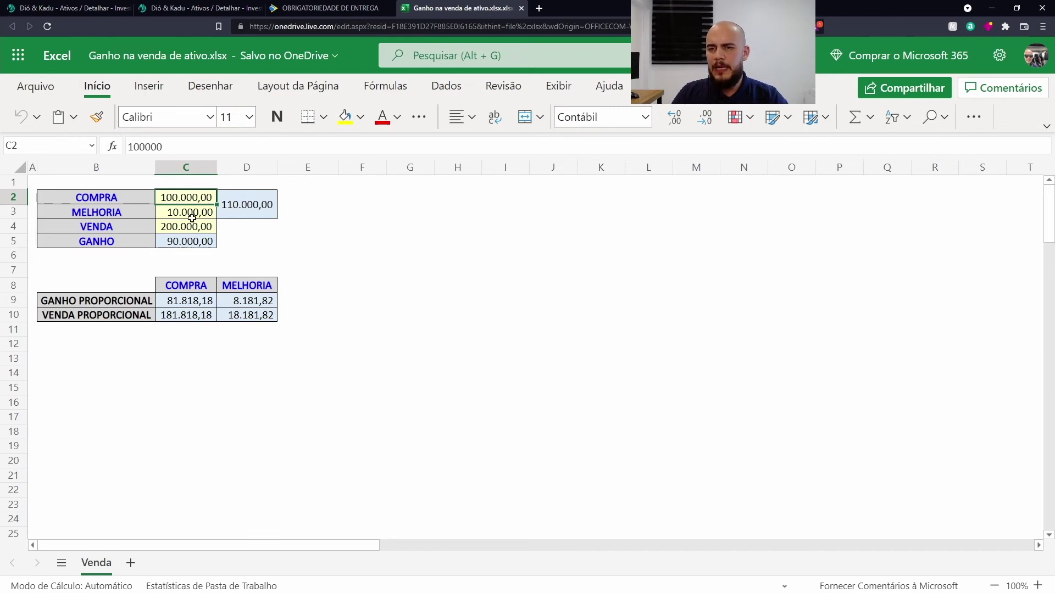
click(192, 214)
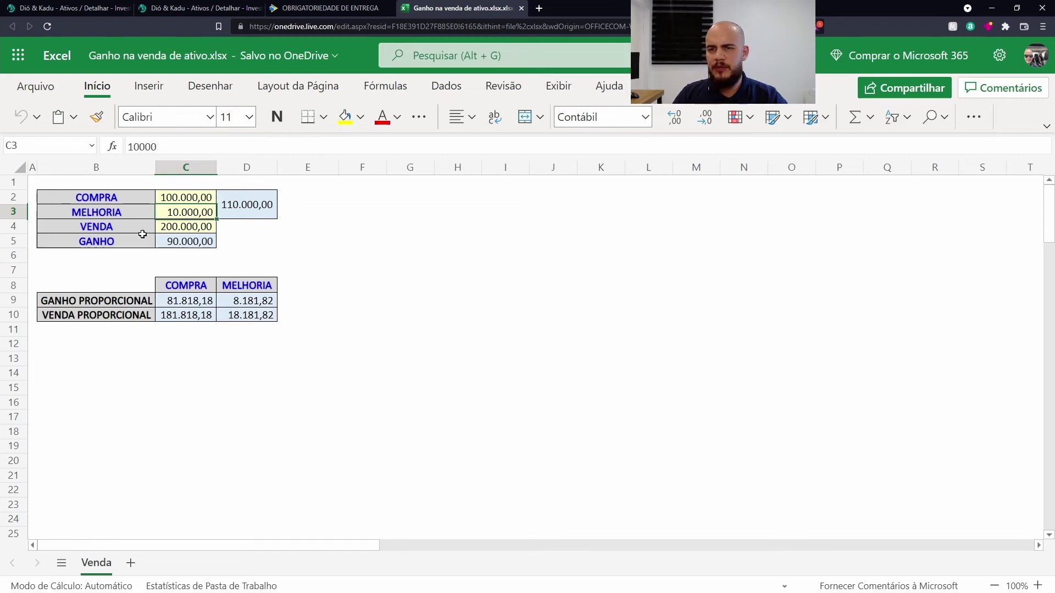
click(198, 227)
click(195, 245)
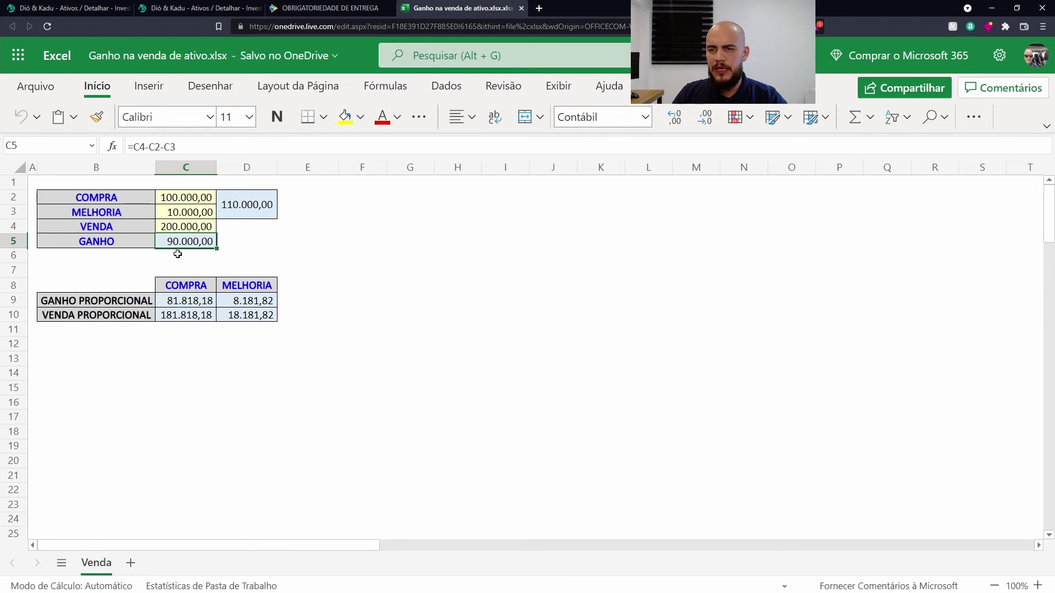
click(248, 206)
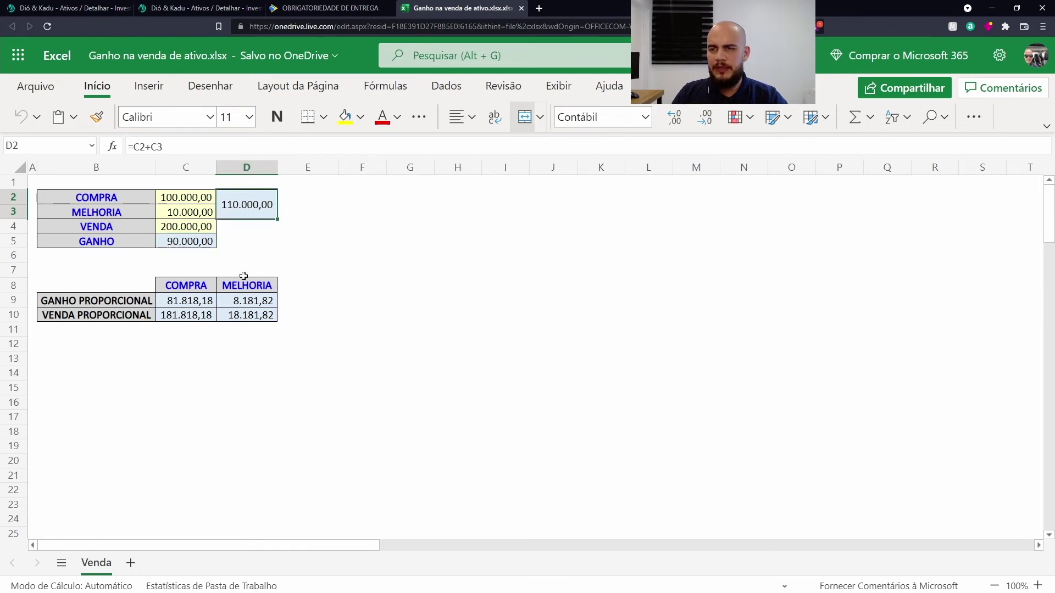
click(192, 300)
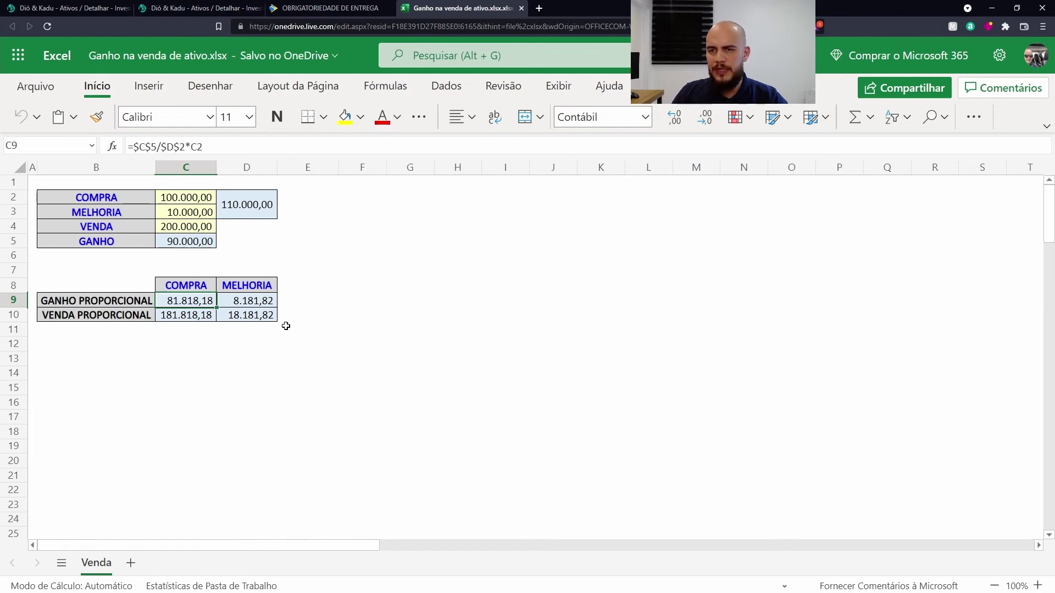
click(249, 302)
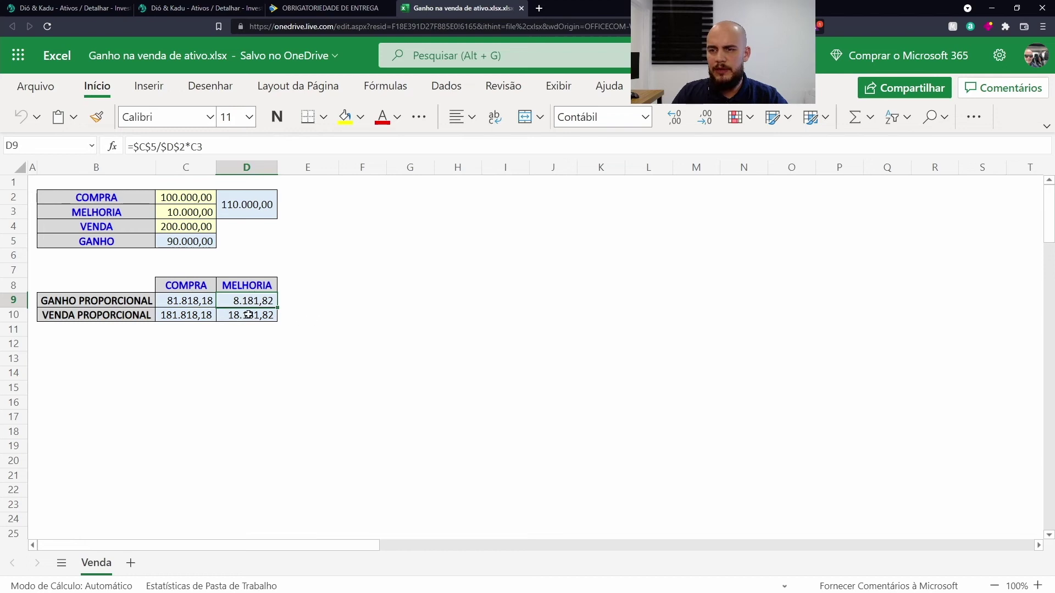
click(293, 343)
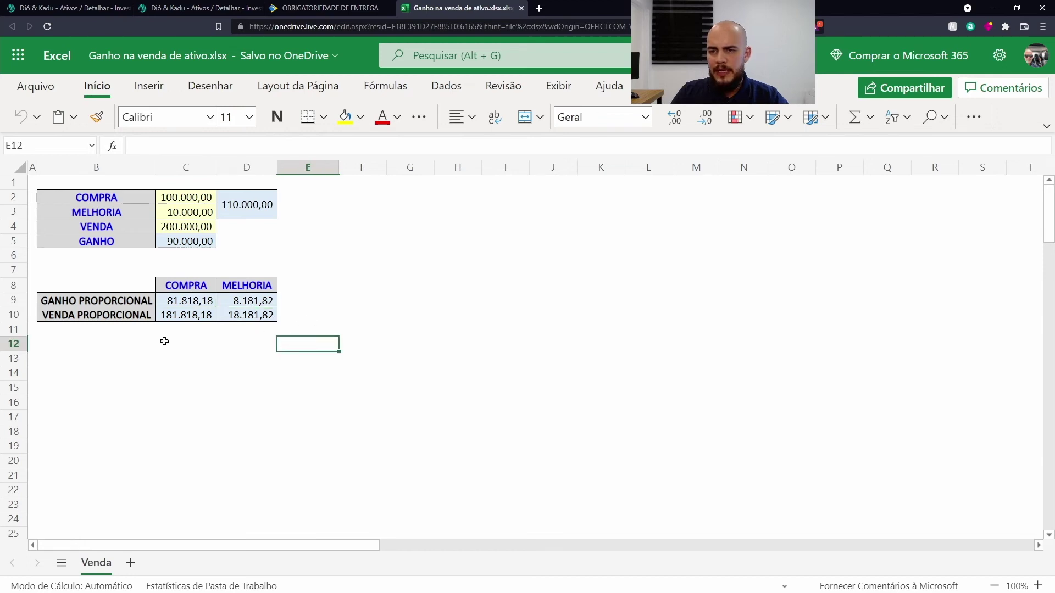
- Examine the VENDA PROPORCIONAL row and the formulas behind its COMPRA and MELHORIA values
drag(115, 320, 244, 313)
click(370, 314)
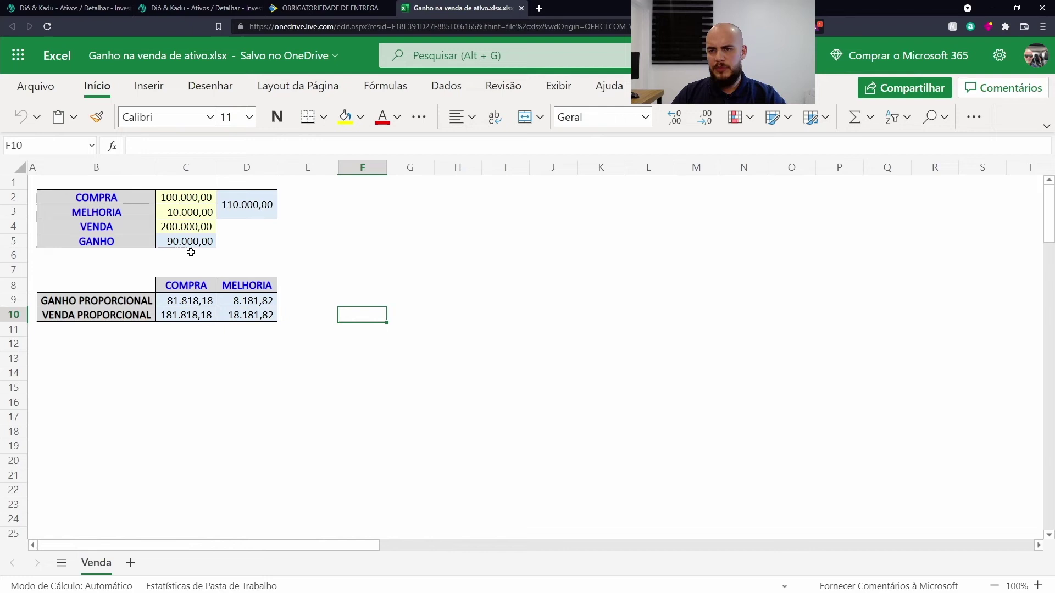
click(192, 316)
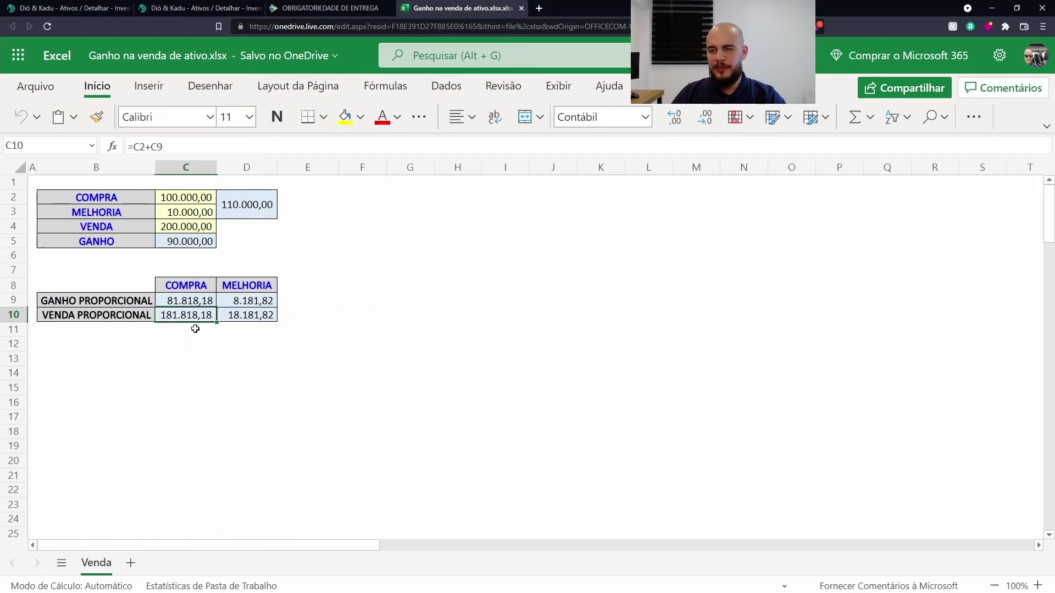
click(256, 315)
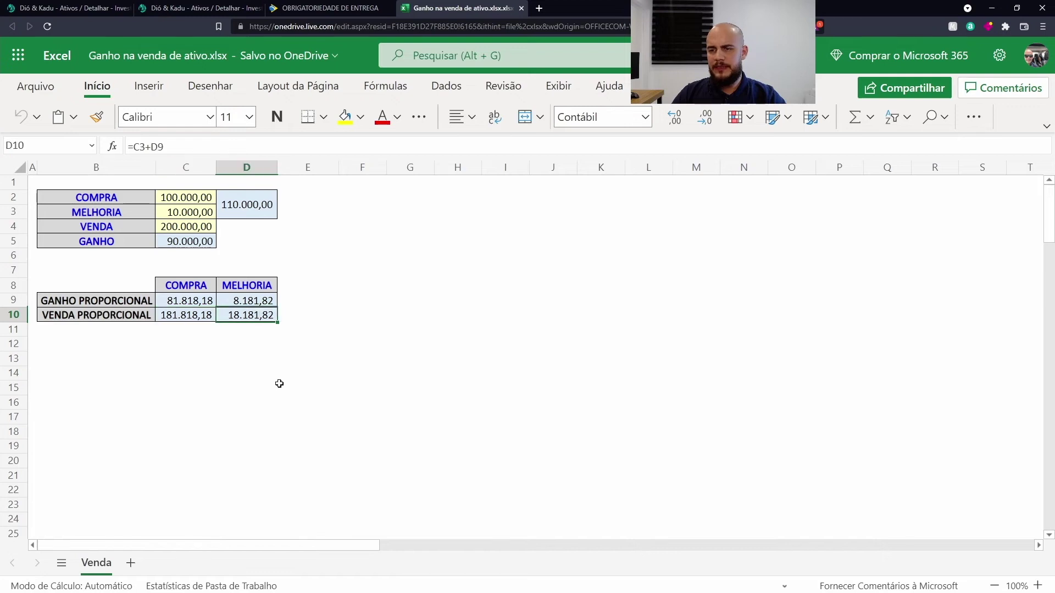
click(255, 380)
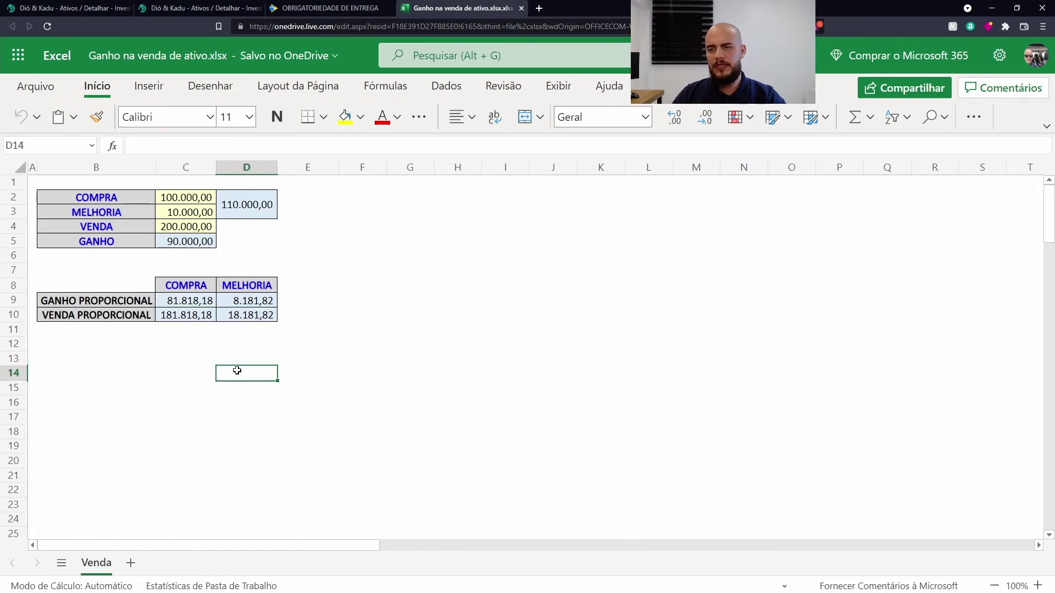
- Copy the COMPRA value of VENDA PROPORCIONAL and record the sale of Casa de Praia Ubatuba in Meu Dinheiro for R$ 181.818,18, dated 13/01/2022
click(186, 315)
key(ctrl+c)
click(259, 390)
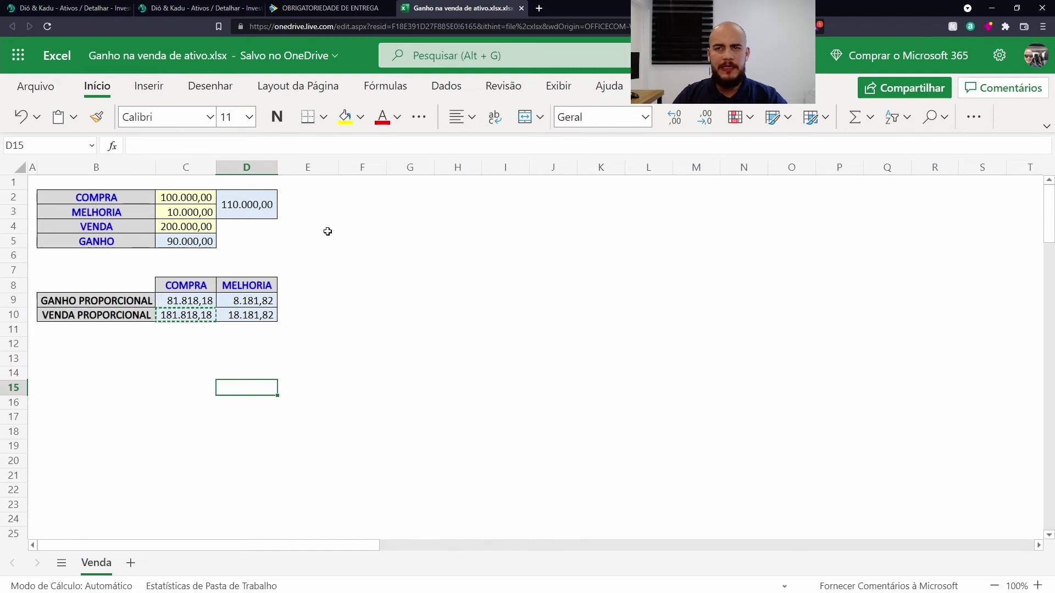
click(183, 7)
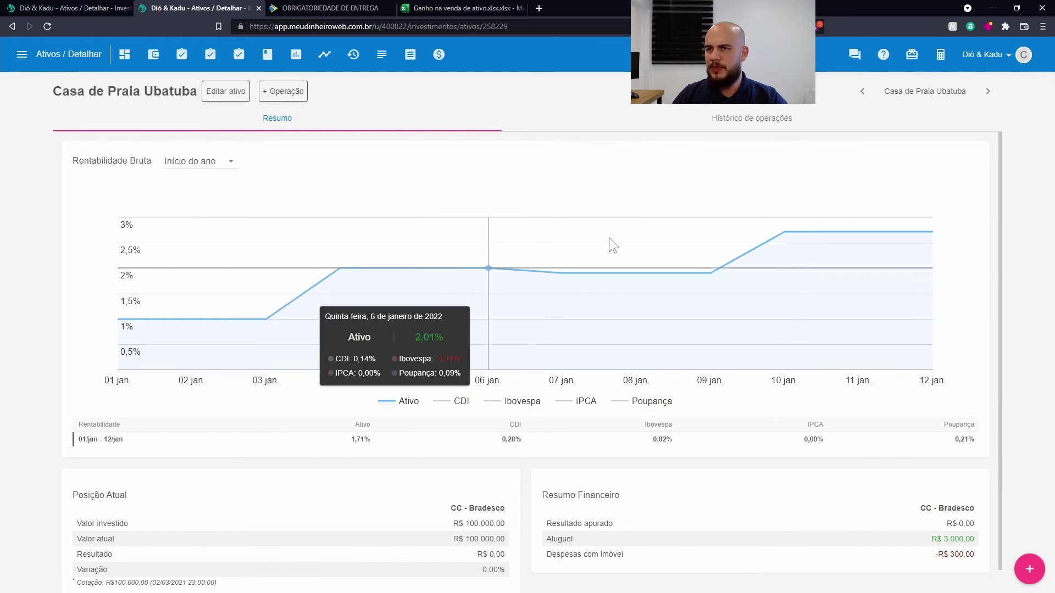
click(294, 93)
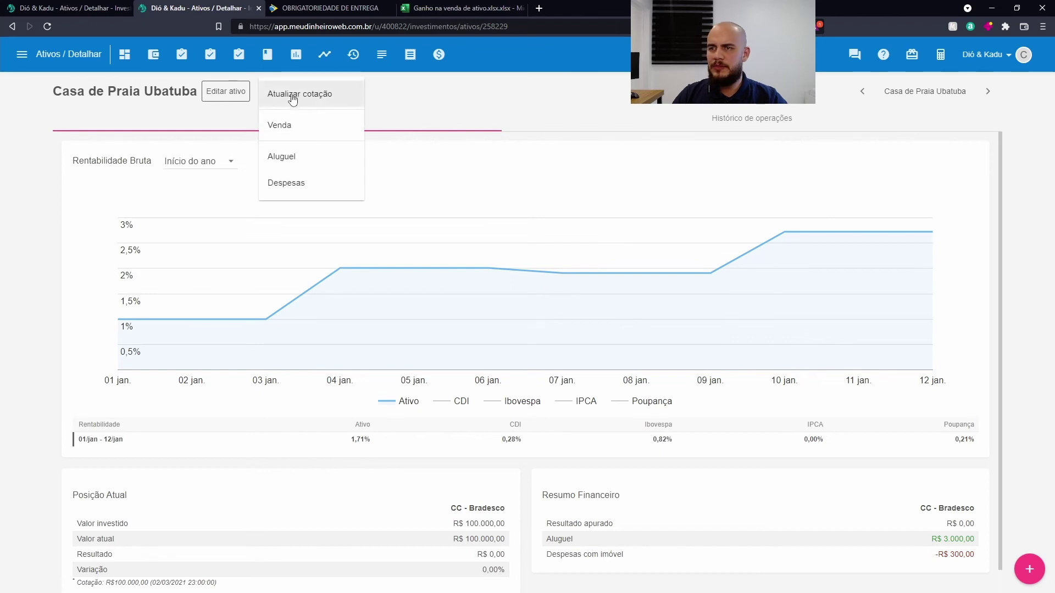
click(283, 126)
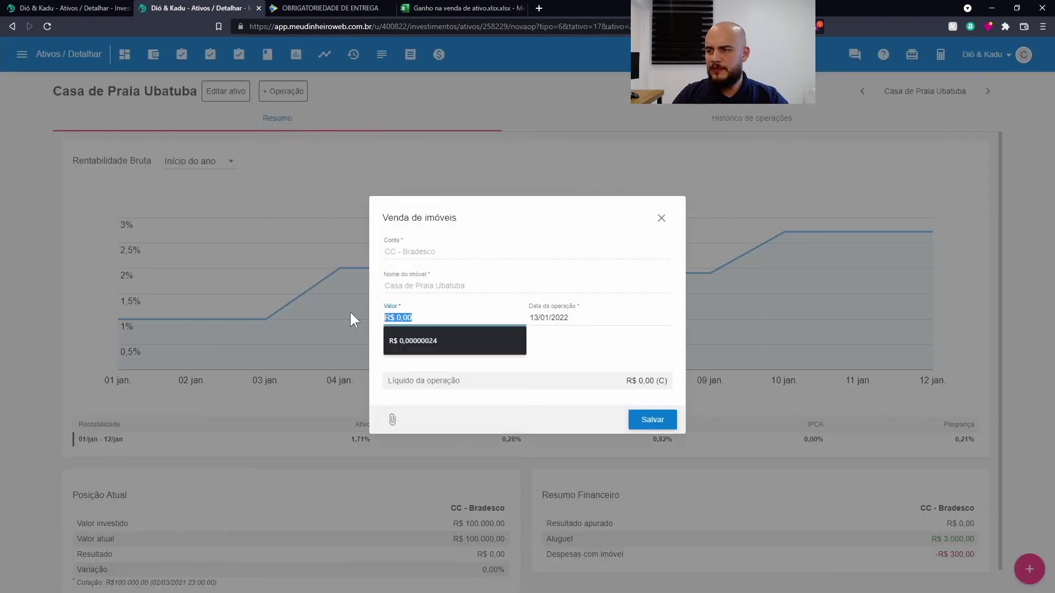
key(ctrl+v)
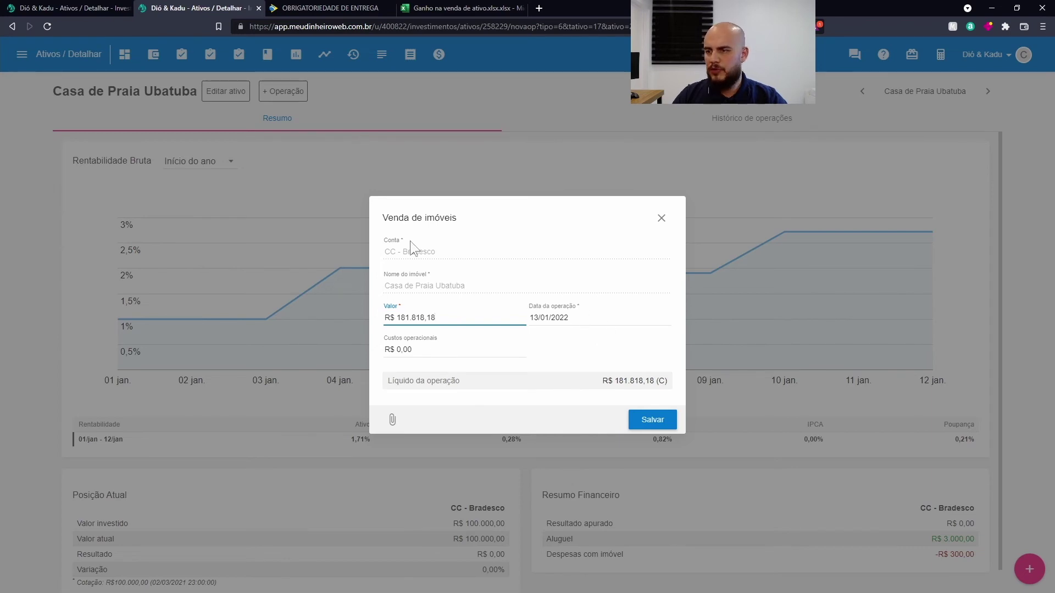
click(653, 422)
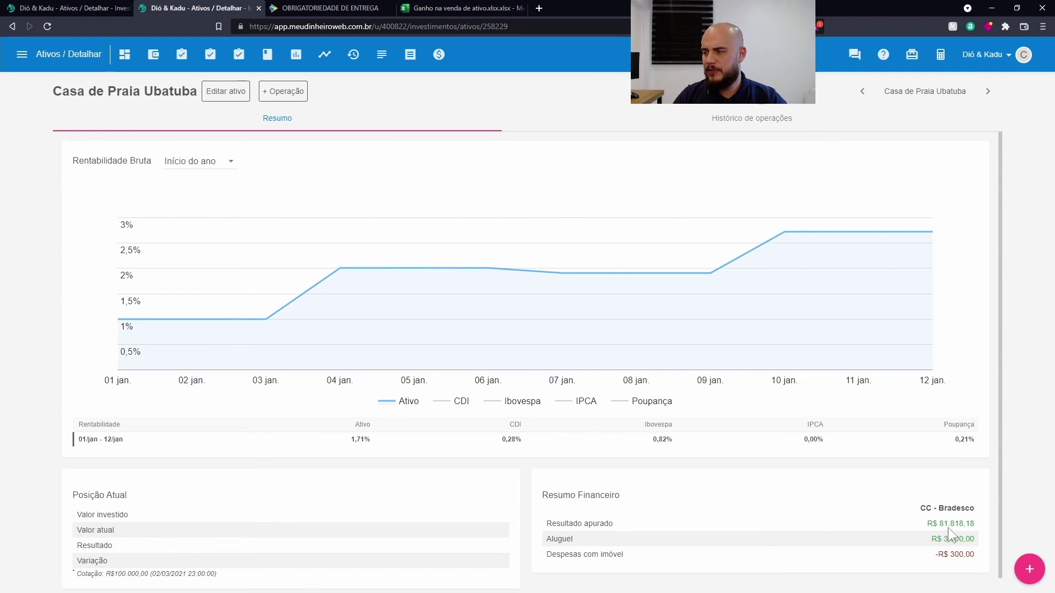
- Compare the Resultado apurado of Casa de Praia Ubatuba with the workbook's GANHO PROPORCIONAL for COMPRA
drag(941, 523, 968, 523)
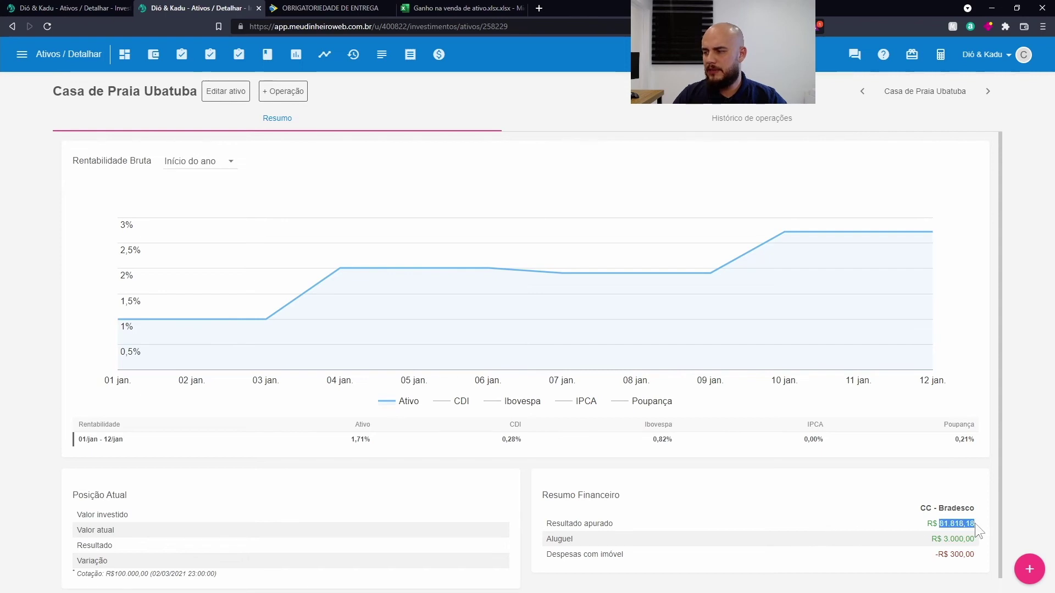
click(454, 3)
click(190, 301)
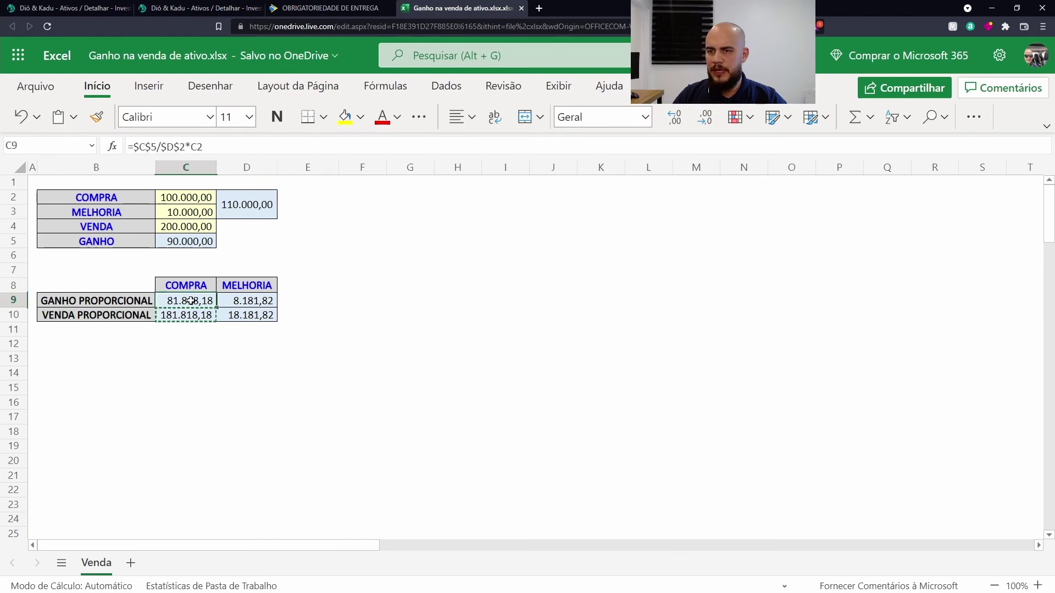
click(249, 361)
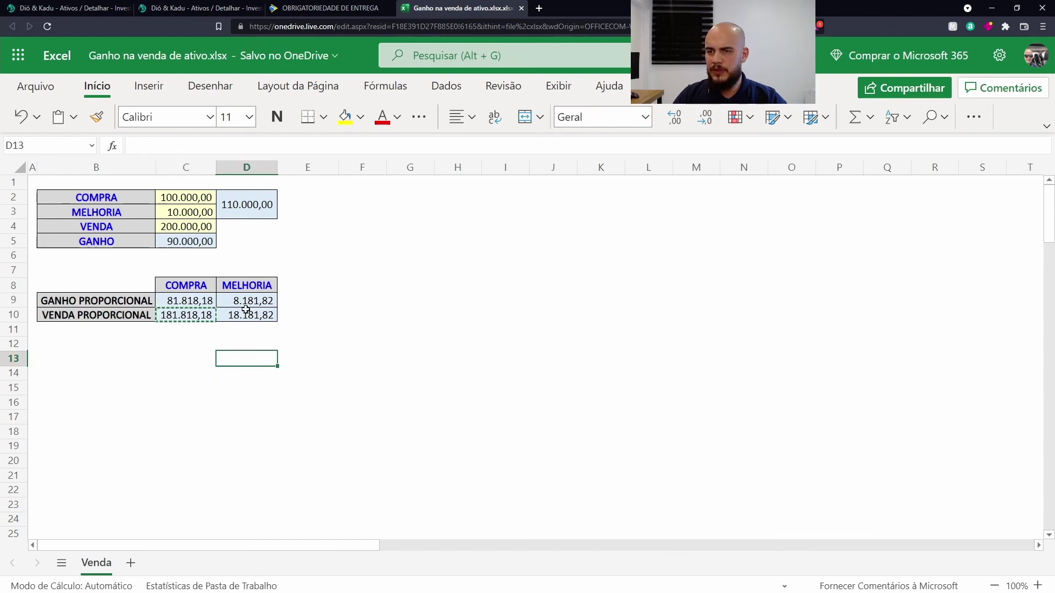
- Copy the MELHORIA value of VENDA PROPORCIONAL and record the sale of Casa de Praia Ubatuba (Melhoria) for R$ 18.181,82, dated 13/01/2022
click(246, 311)
key(ctrl+c)
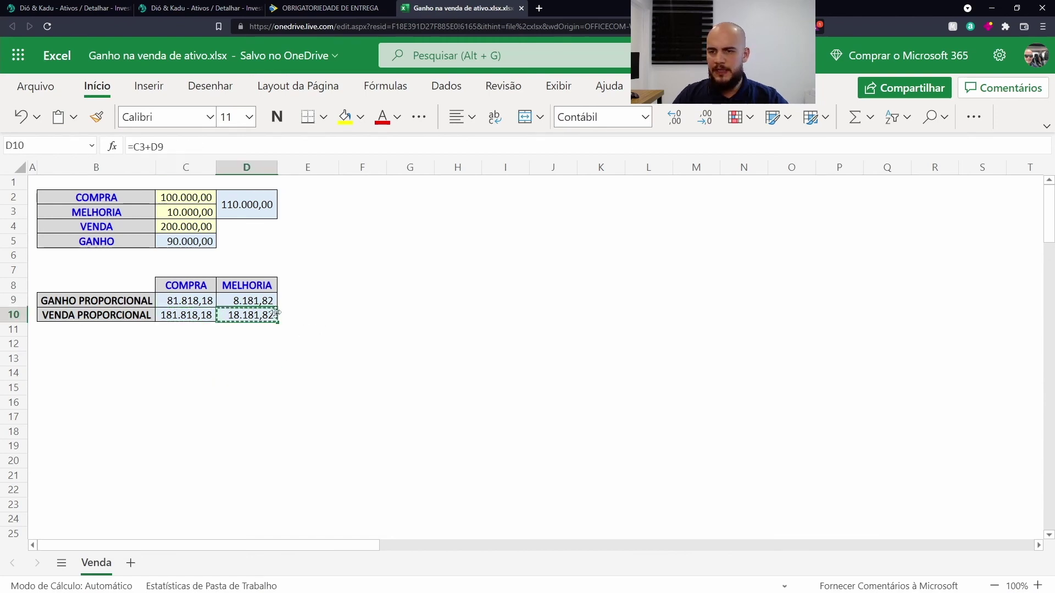
click(183, 4)
click(929, 91)
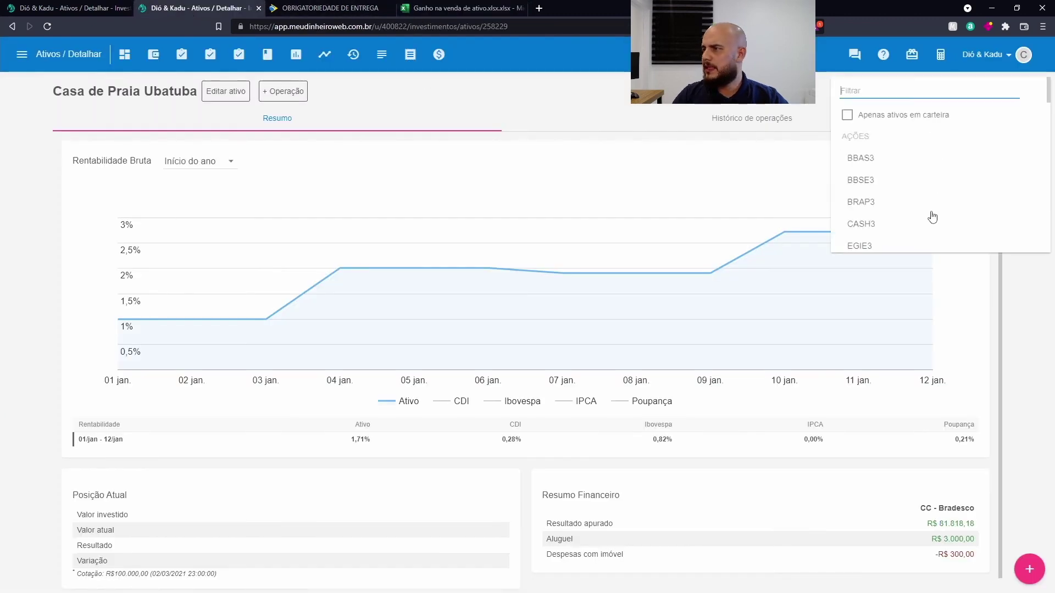
click(883, 234)
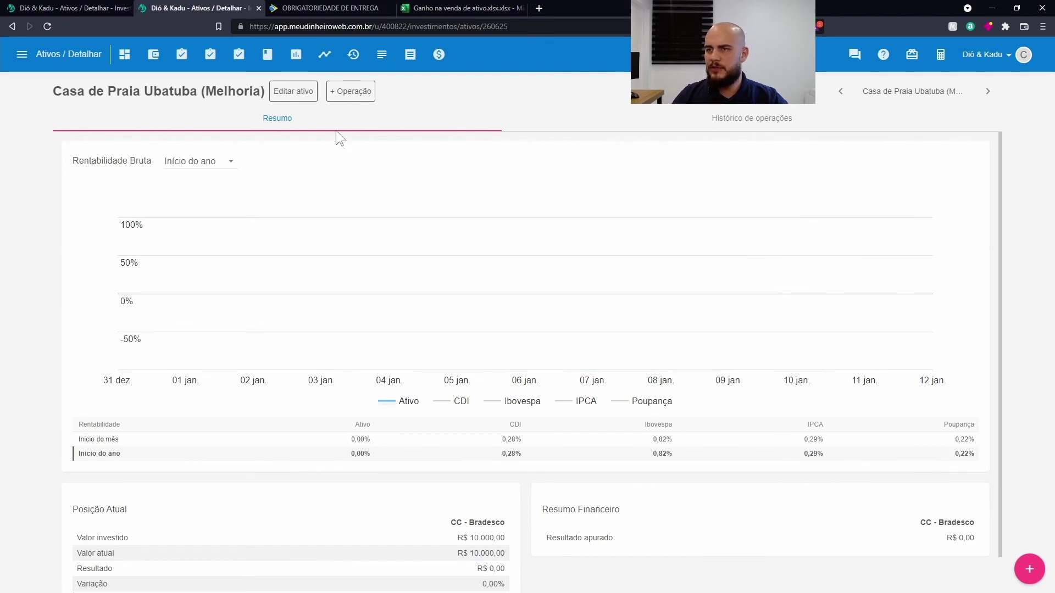
click(342, 93)
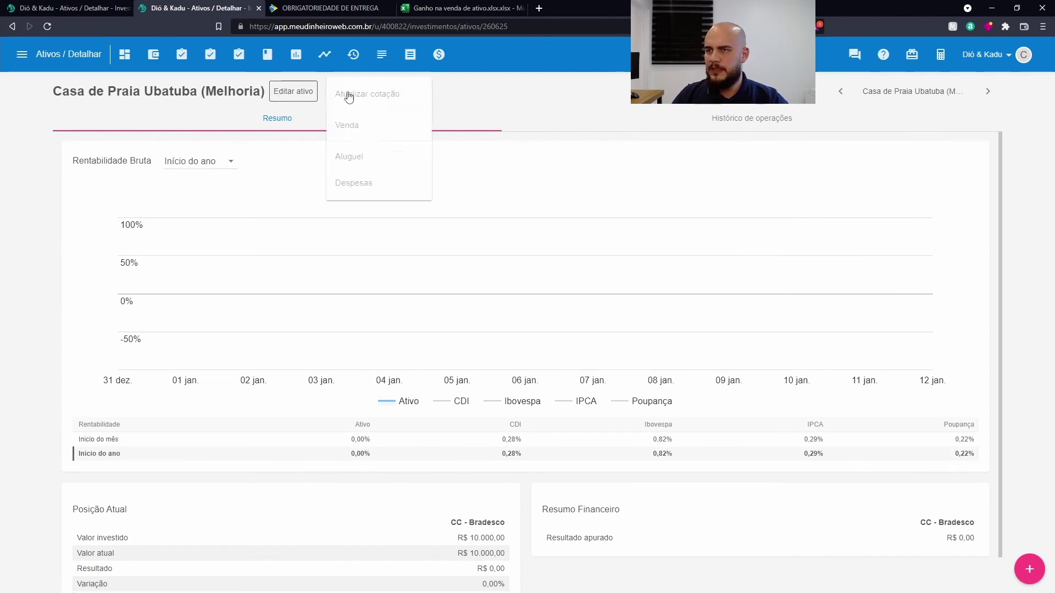
click(355, 127)
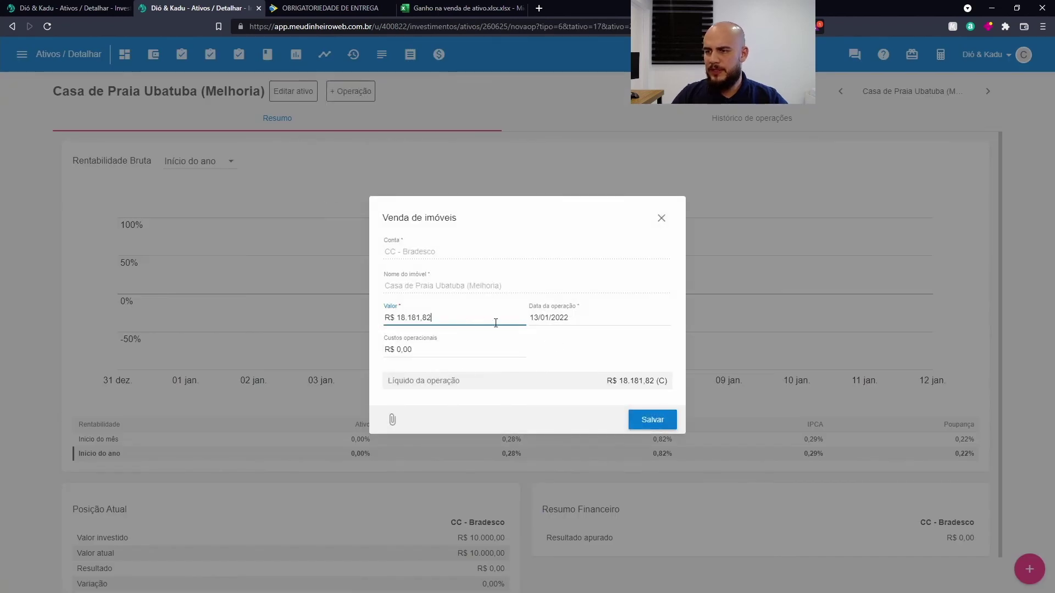
click(653, 420)
- Compare the improvement asset's Resultado apurado with the Excel workbook's GANHO PROPORCIONAL for MELHORIA
scroll(671, 518, down, 1)
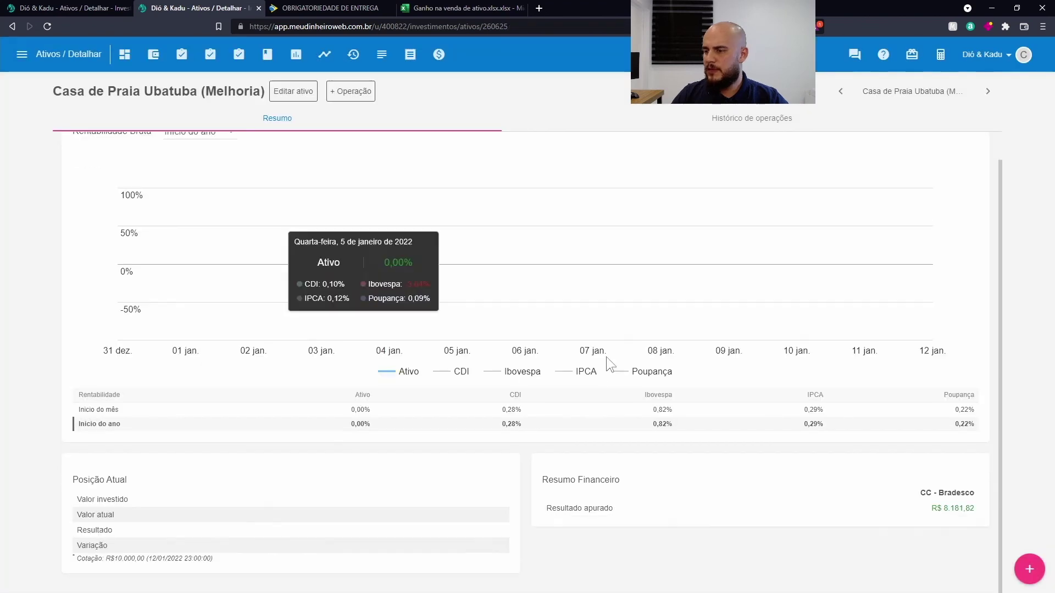
drag(546, 509, 981, 509)
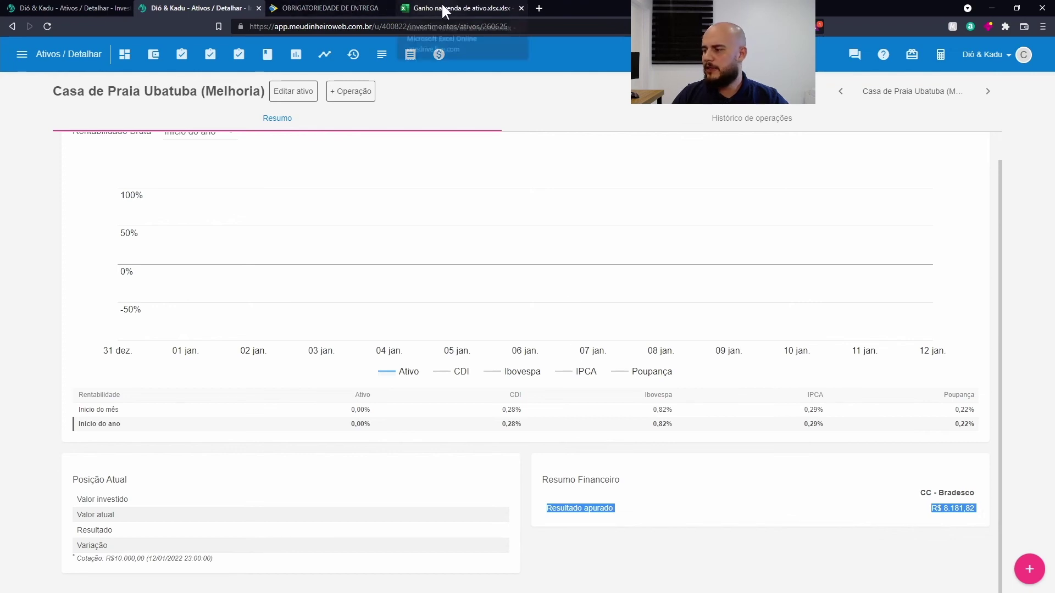
click(459, 10)
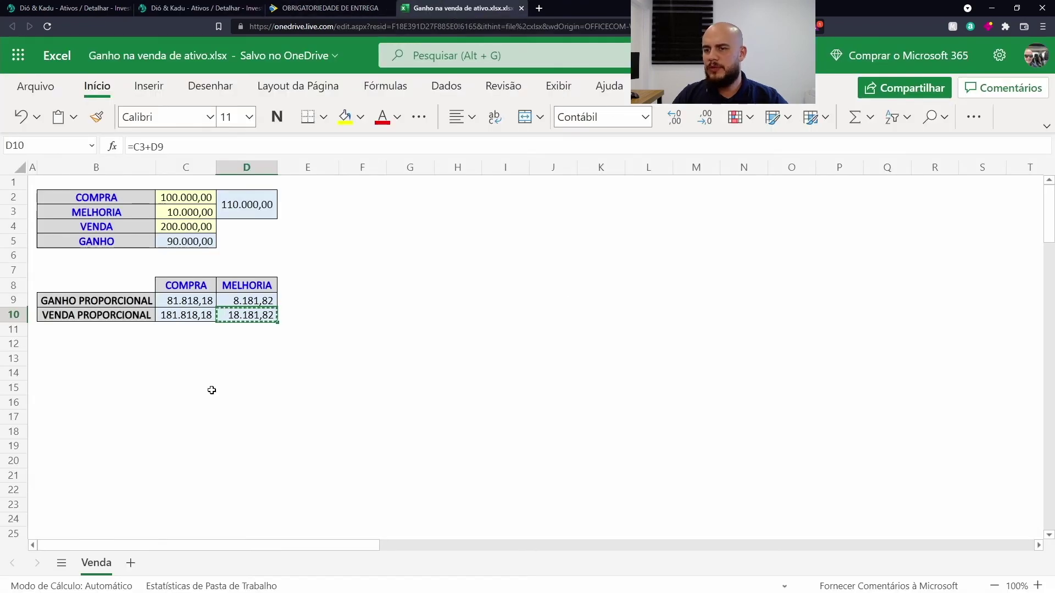
key(Down)
key(Down)
key(Down)
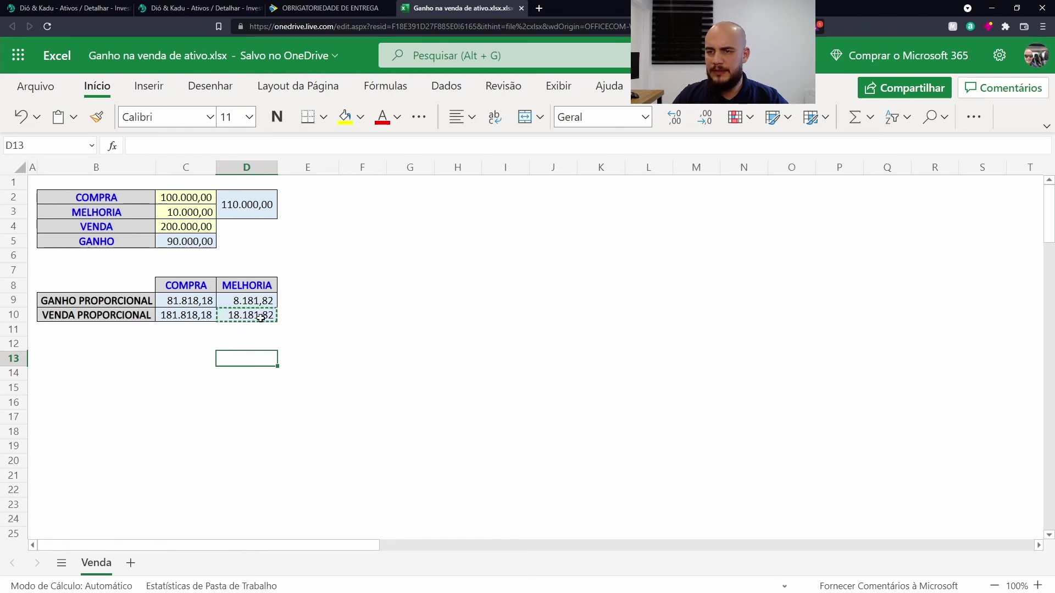
key(Up)
key(Up)
key(Up)
key(Right)
key(Right)
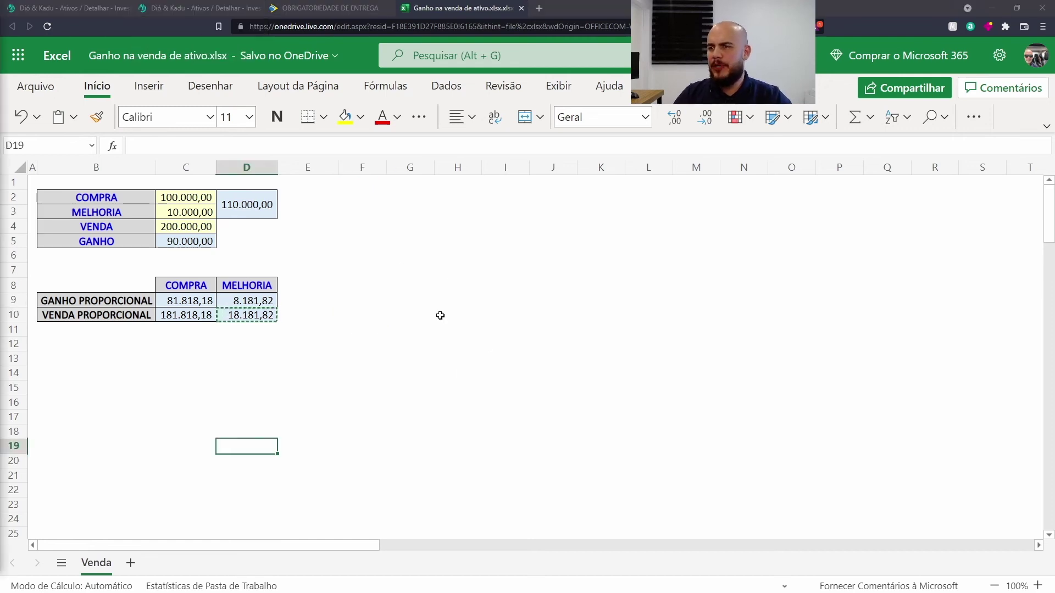
click(428, 288)
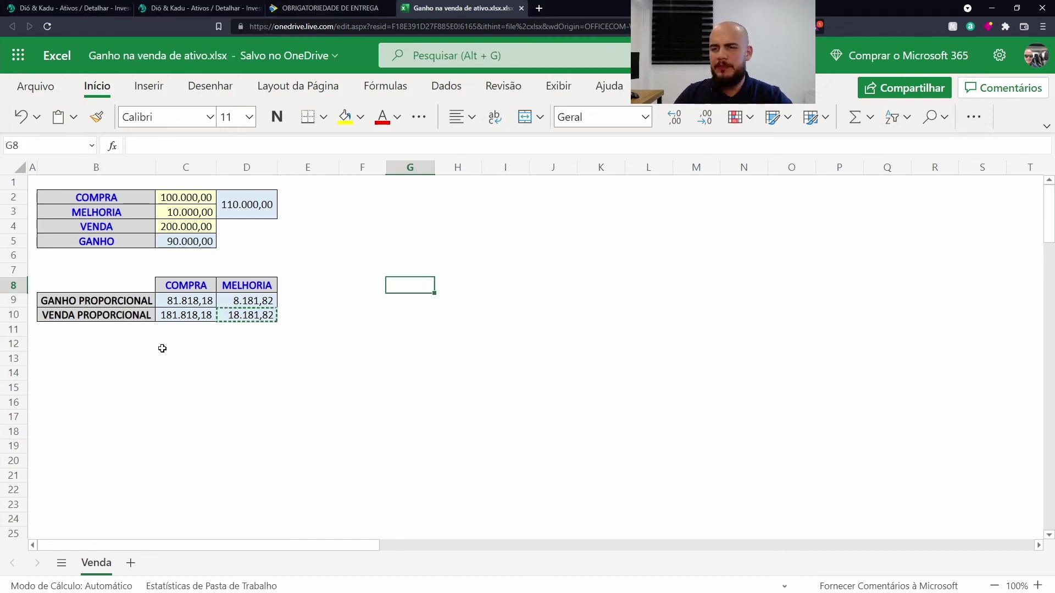
- Return to Meu Dinheiro and check the Resultado apurado of both Casa de Praia Ubatuba and its Melhoria asset
click(188, 9)
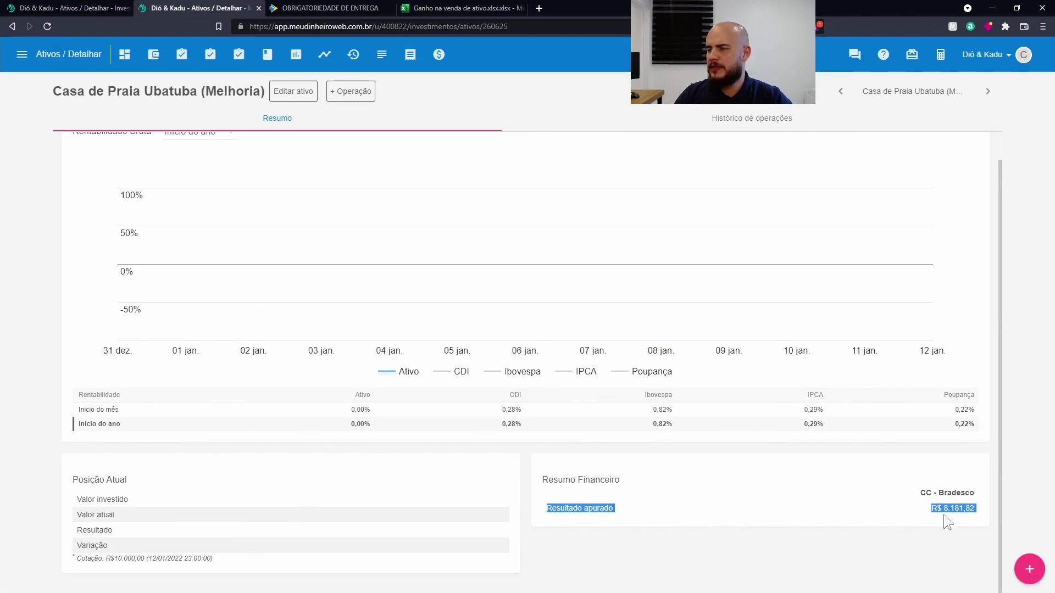
click(841, 92)
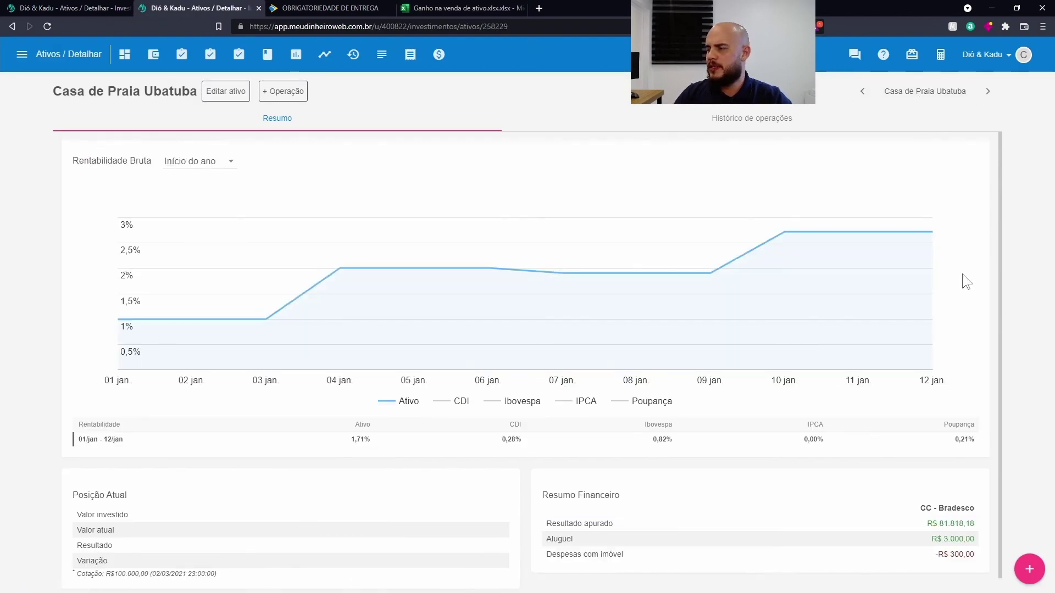
scroll(970, 539, down, 1)
drag(938, 509, 974, 509)
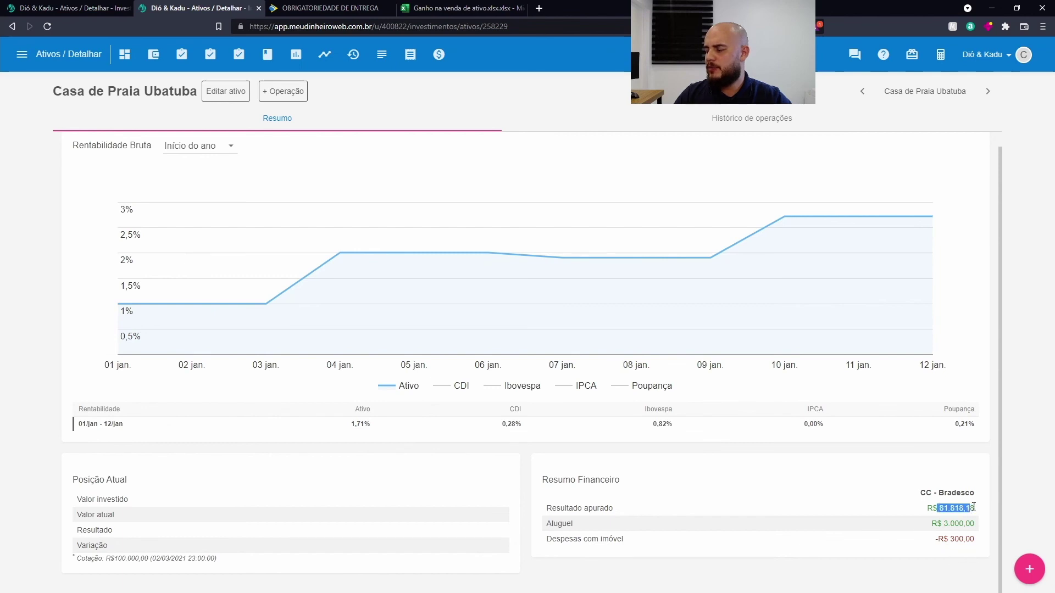
click(988, 92)
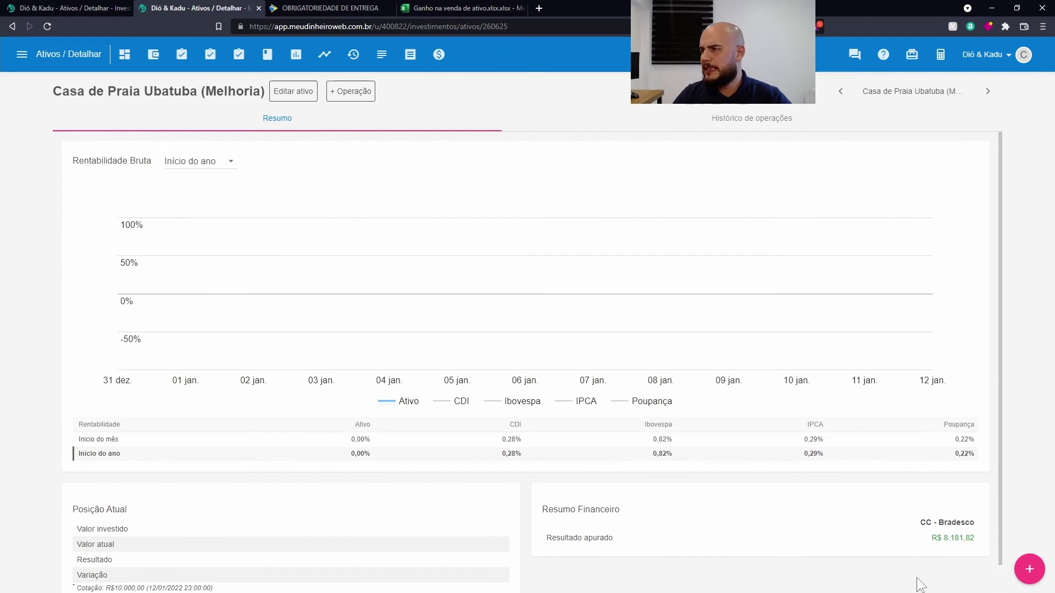
- Open the monthly portfolio analysis and filter it to the strategy group Imóveis under Tipo de ativo
click(22, 54)
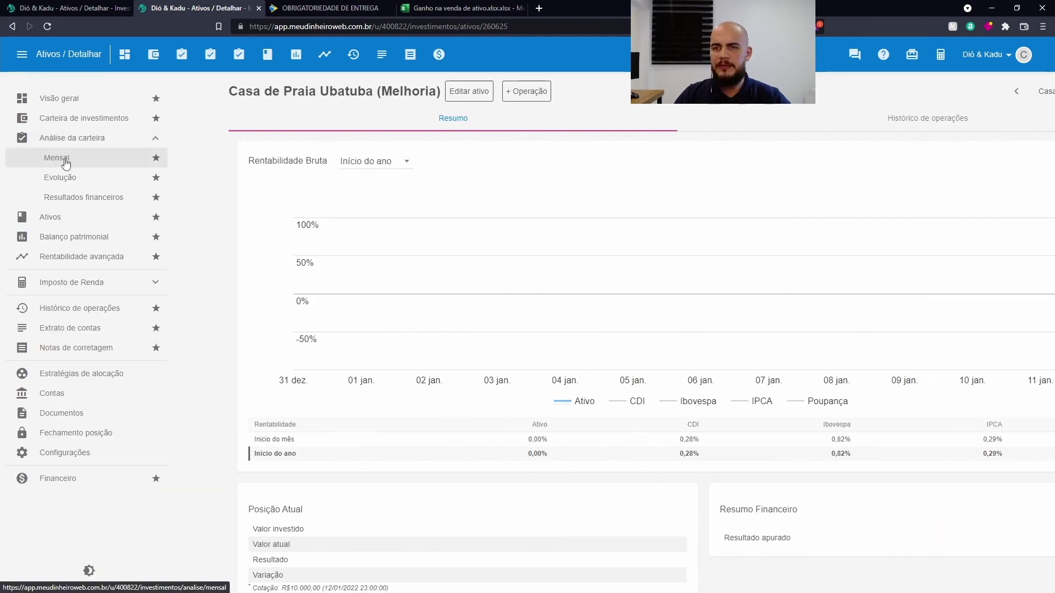
click(66, 163)
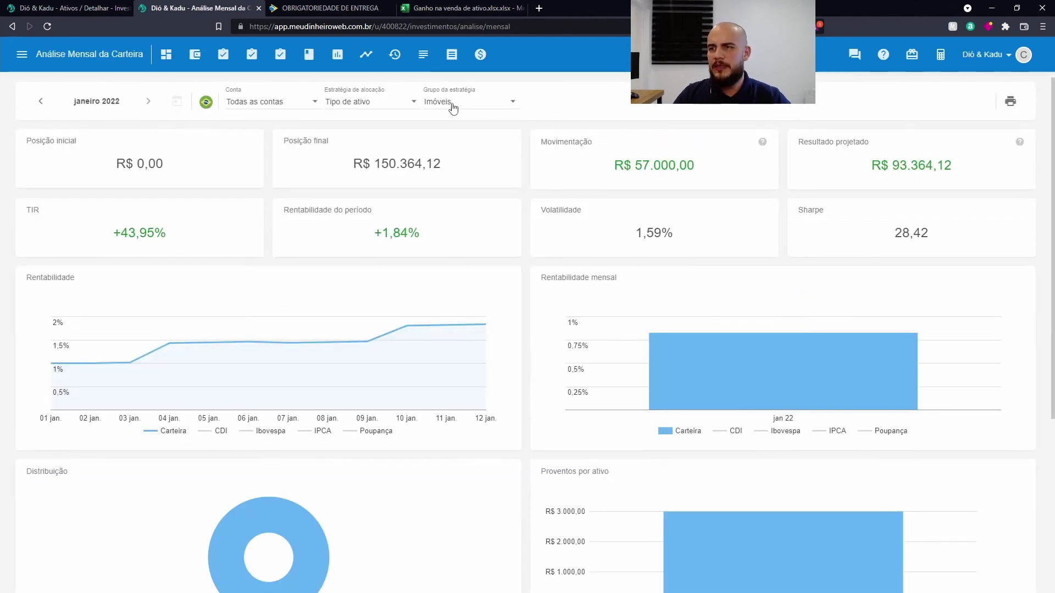
click(407, 104)
click(360, 104)
click(513, 107)
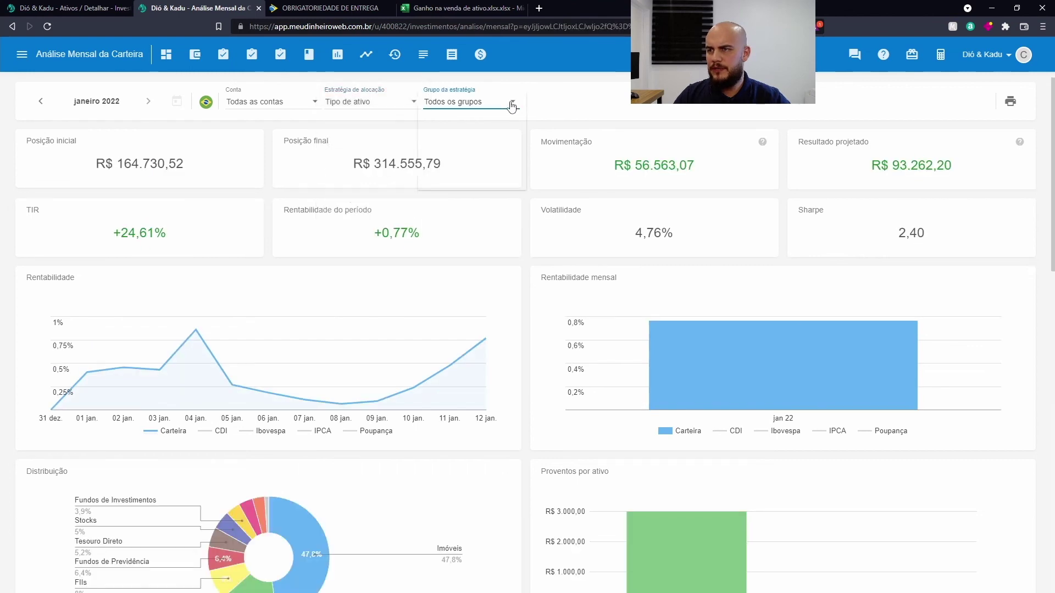
scroll(450, 203, down, 3)
scroll(450, 188, up, 2)
click(445, 175)
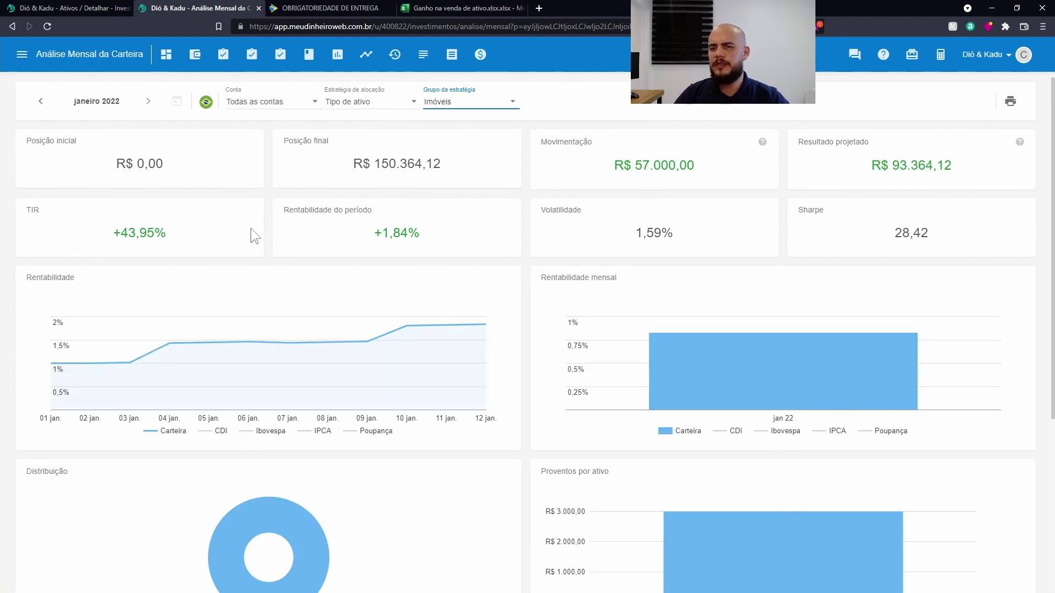
- Examine the Detalhamento por ativo table, focusing on the sales results of Casa de Praia Ubatuba and its Melhoria
scroll(369, 254, down, 5)
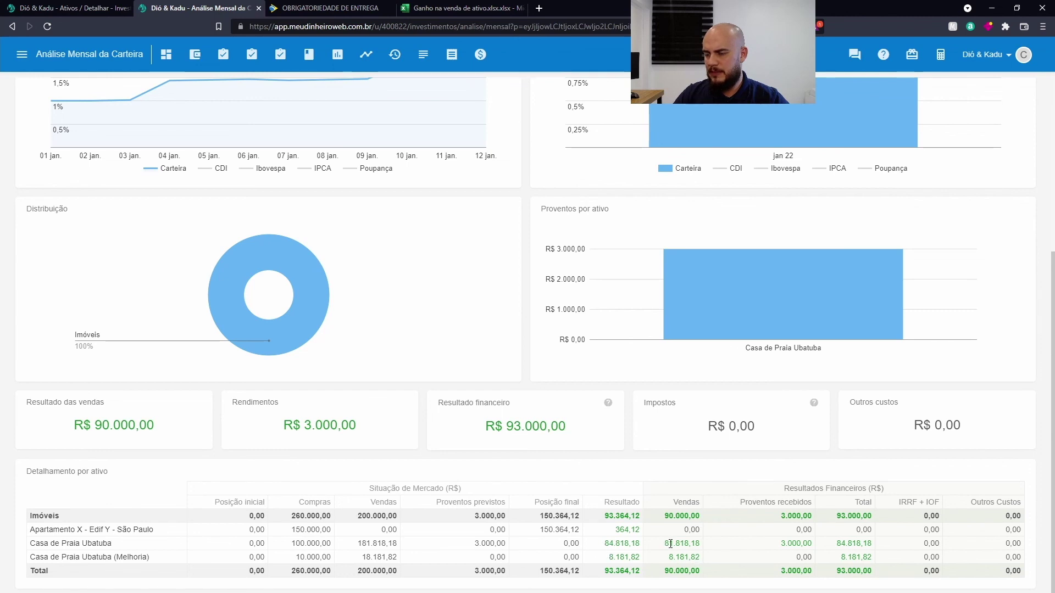
drag(669, 541, 702, 564)
click(717, 560)
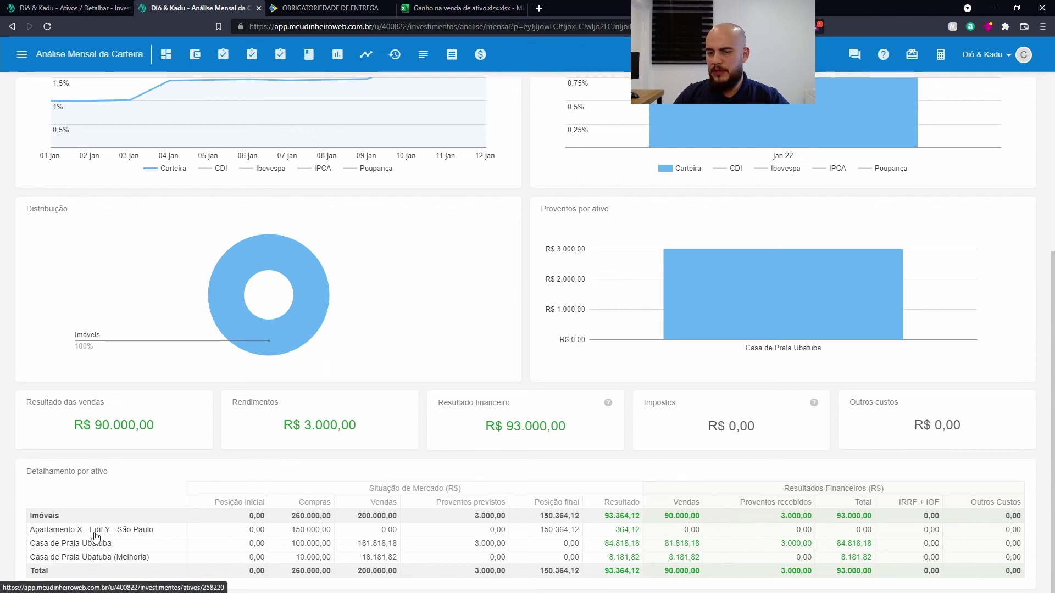
scroll(421, 392, up, 5)
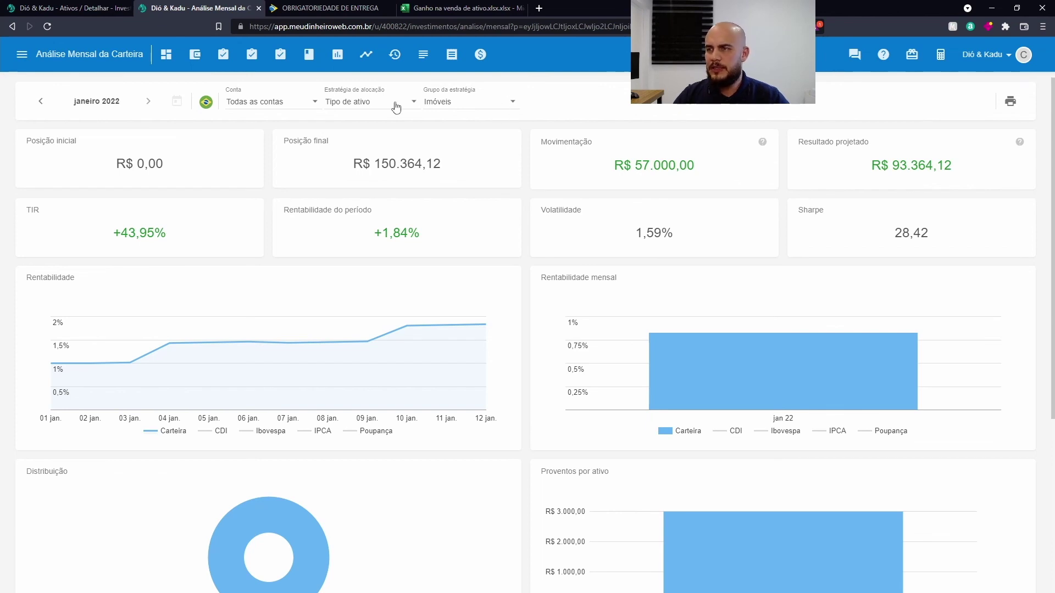
click(517, 107)
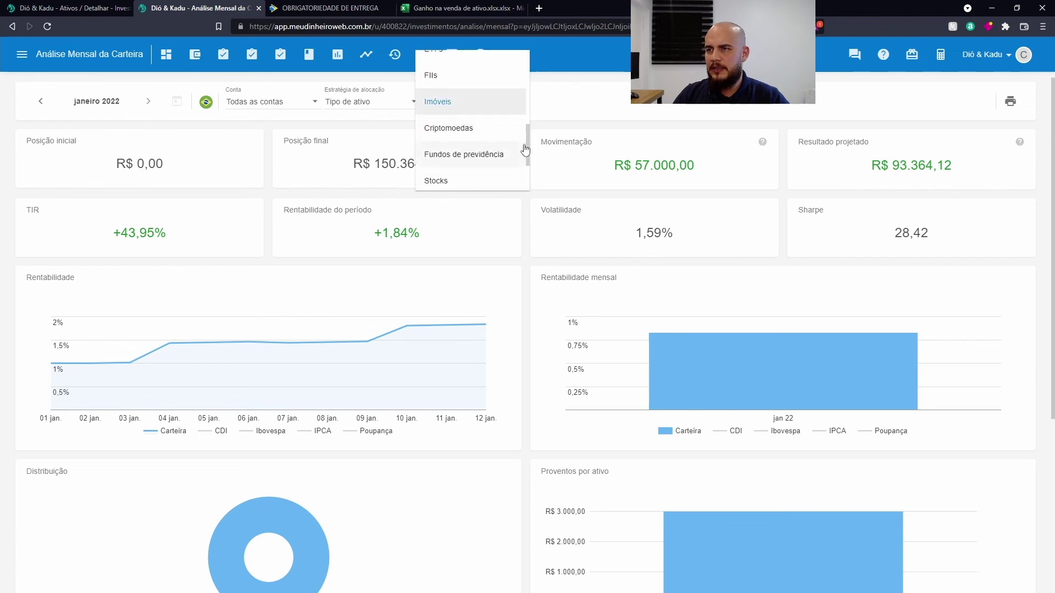
click(578, 99)
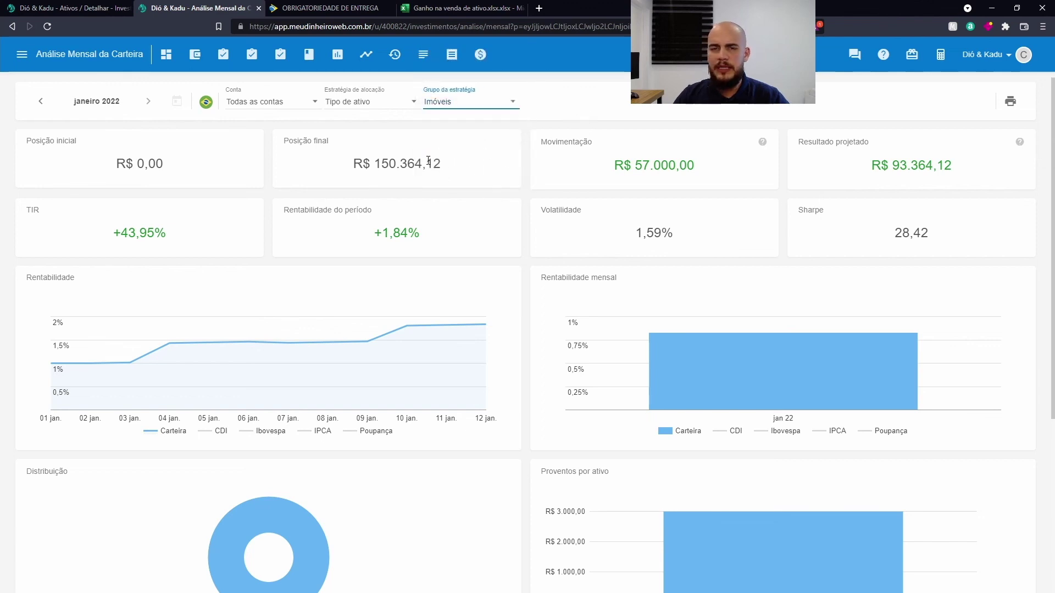